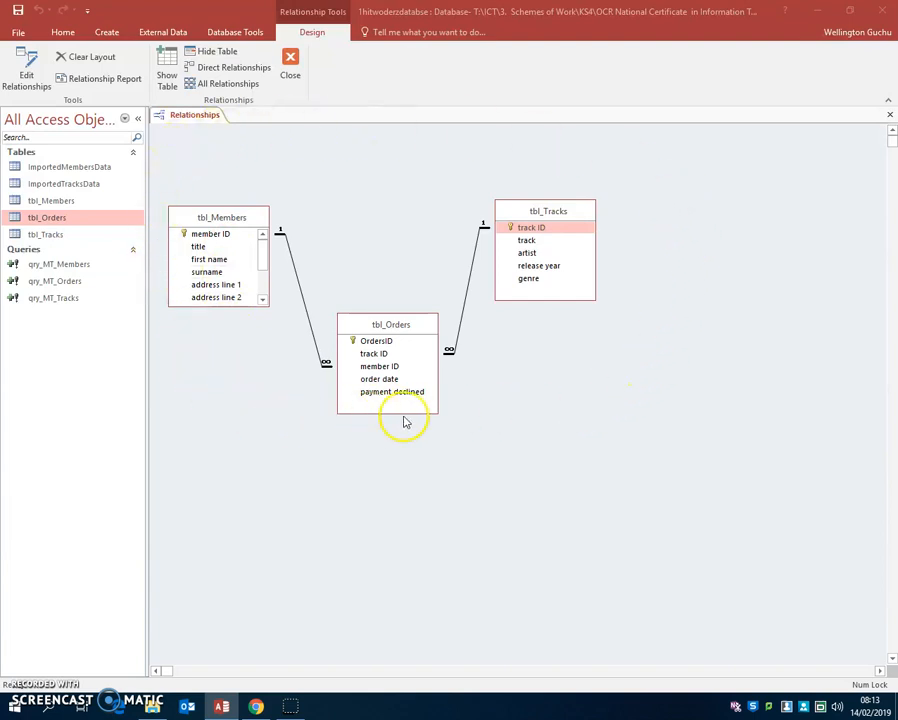
Step: Enlarge tbl_Members to show all its fields, move tbl_Orders and tbl_Tracks closer to it, and close Relationships saving the layout
drag(270, 308, 279, 421)
drag(403, 326, 384, 334)
drag(540, 214, 494, 215)
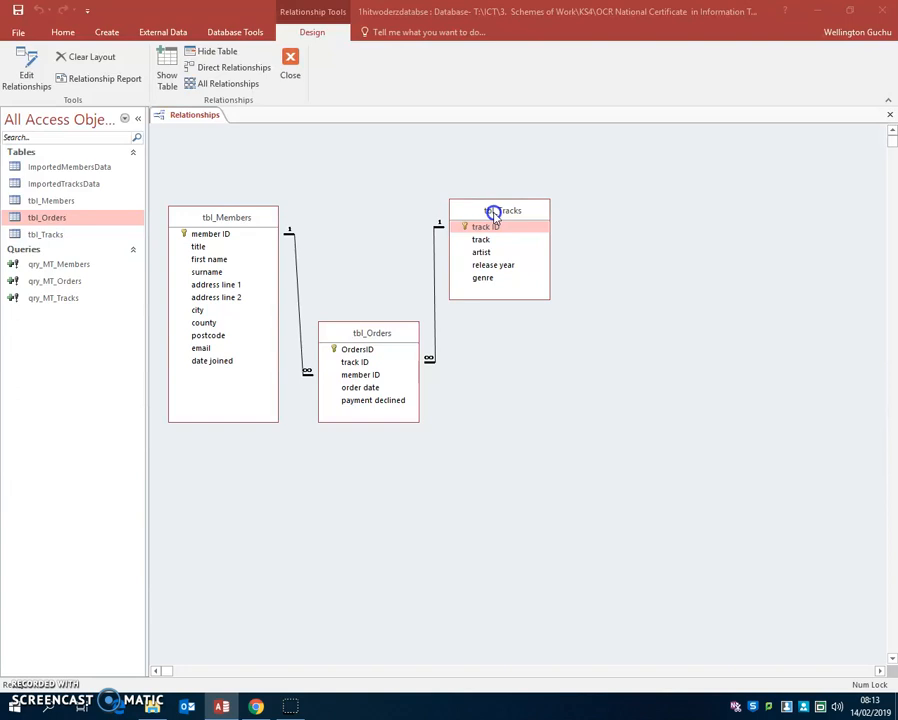
click(891, 119)
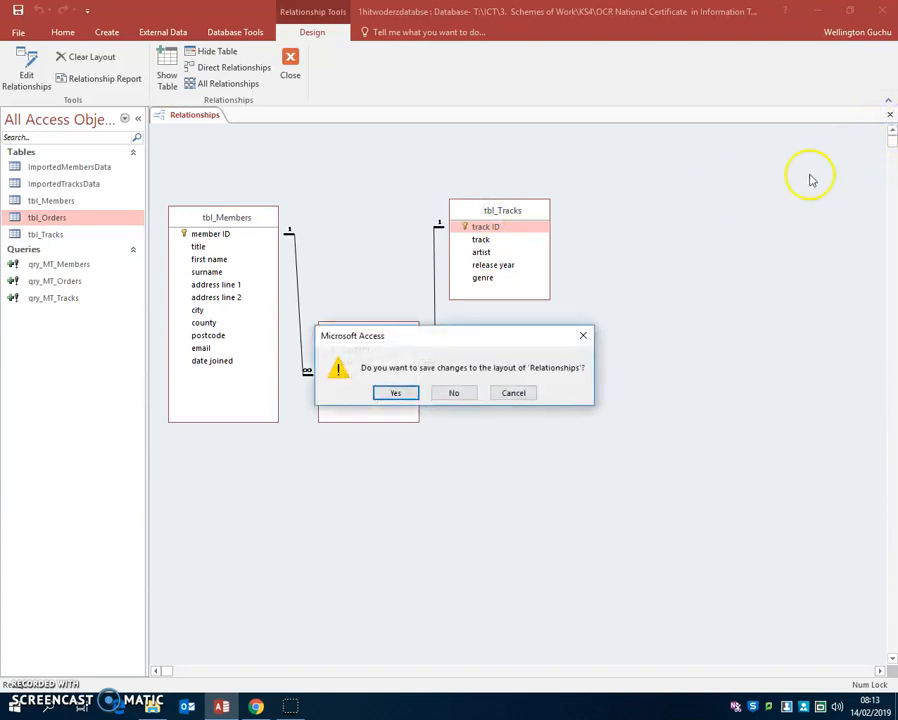
click(393, 392)
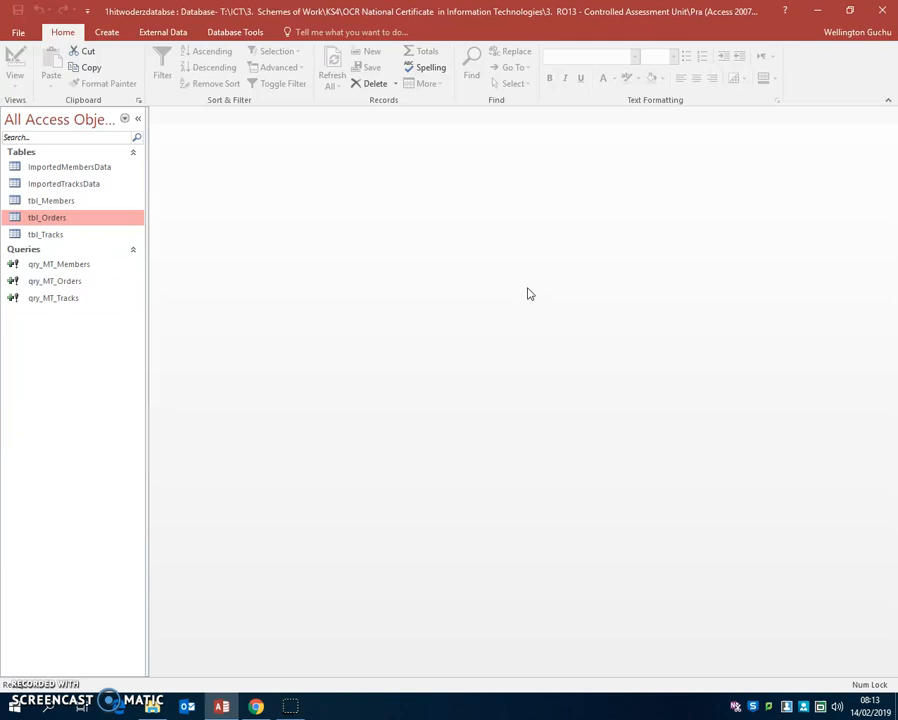
Step: Reopen the Relationships layout and examine the settings of the link between tbl_Members and tbl_Orders, then close the layout
click(225, 32)
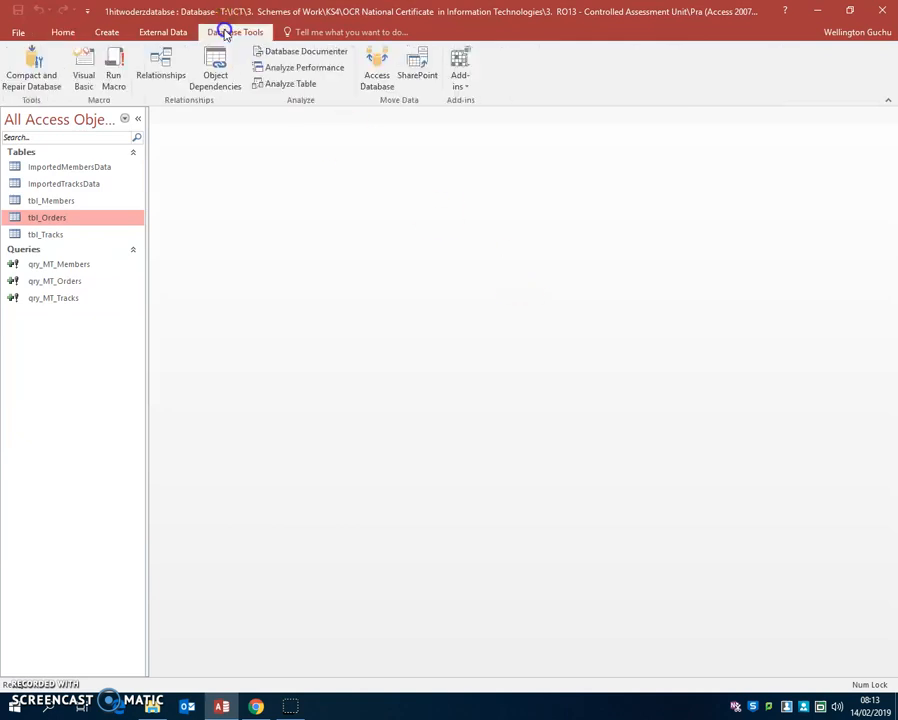
click(163, 70)
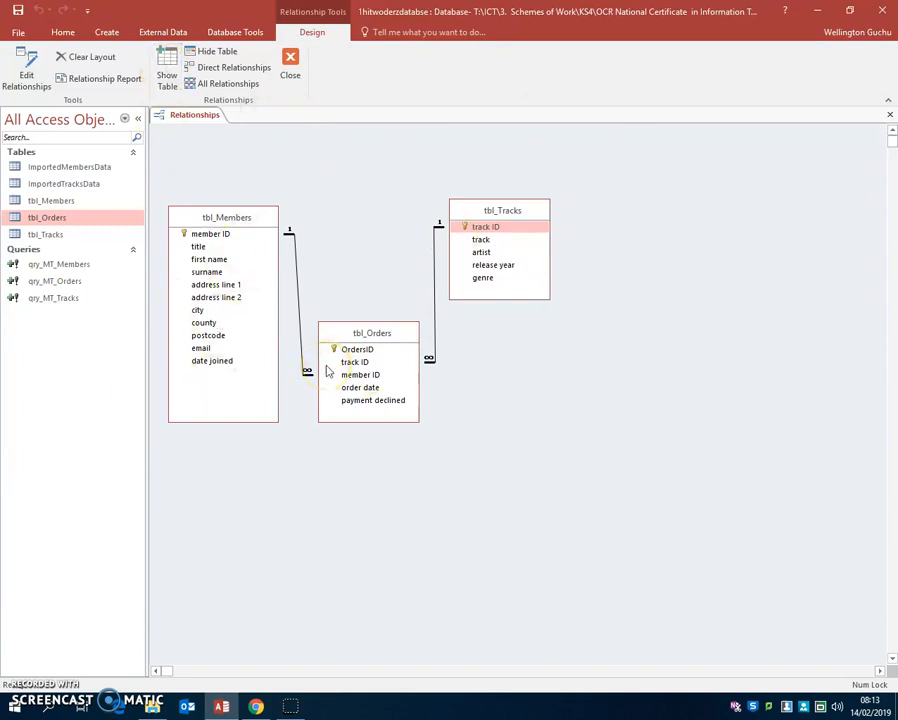
click(298, 294)
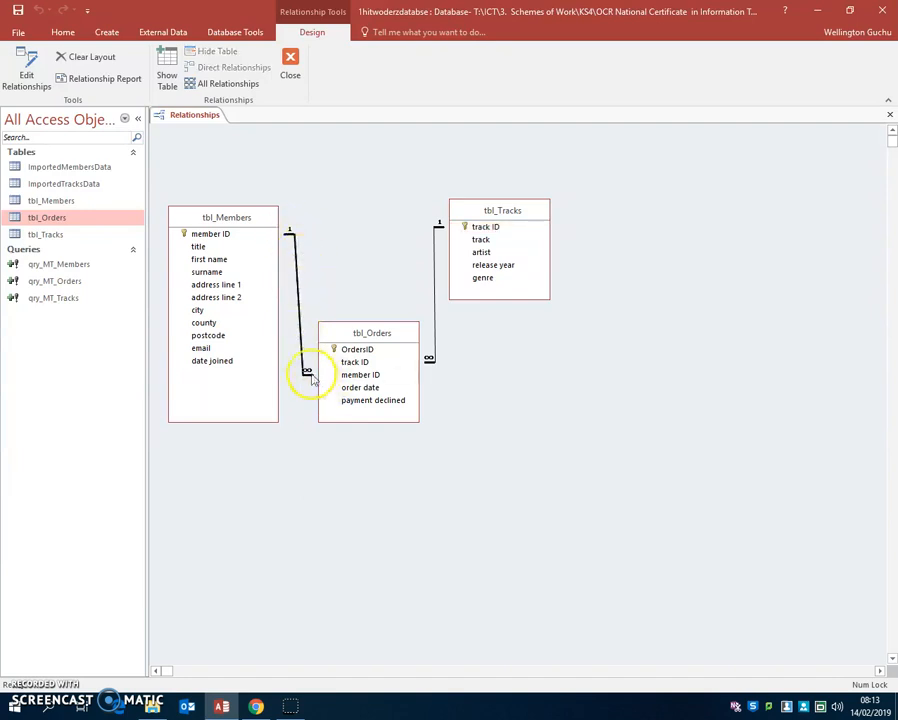
right_click(301, 313)
double_click(301, 313)
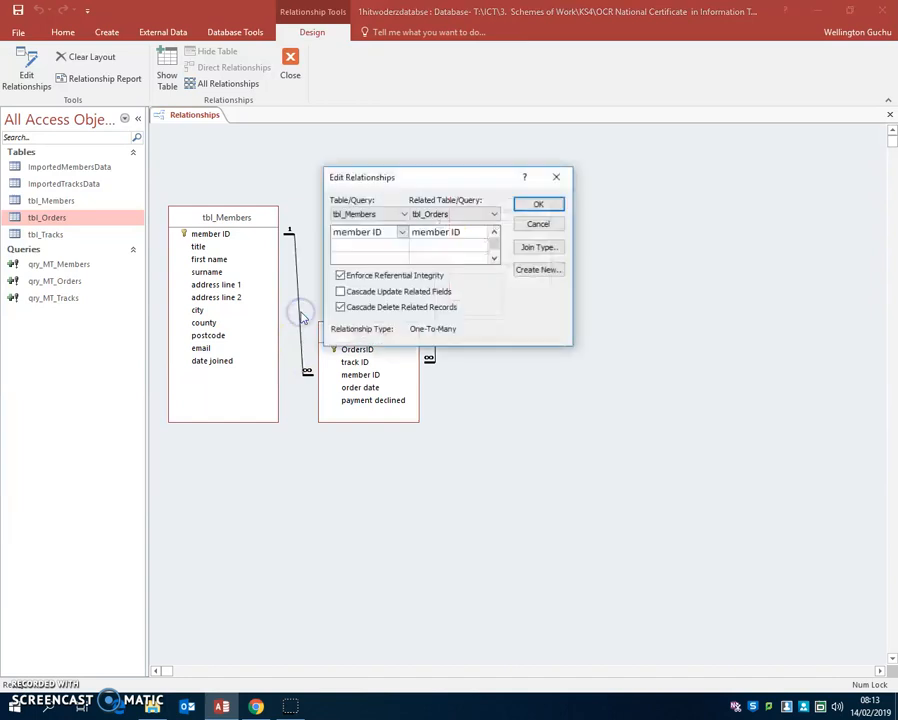
drag(430, 178, 627, 305)
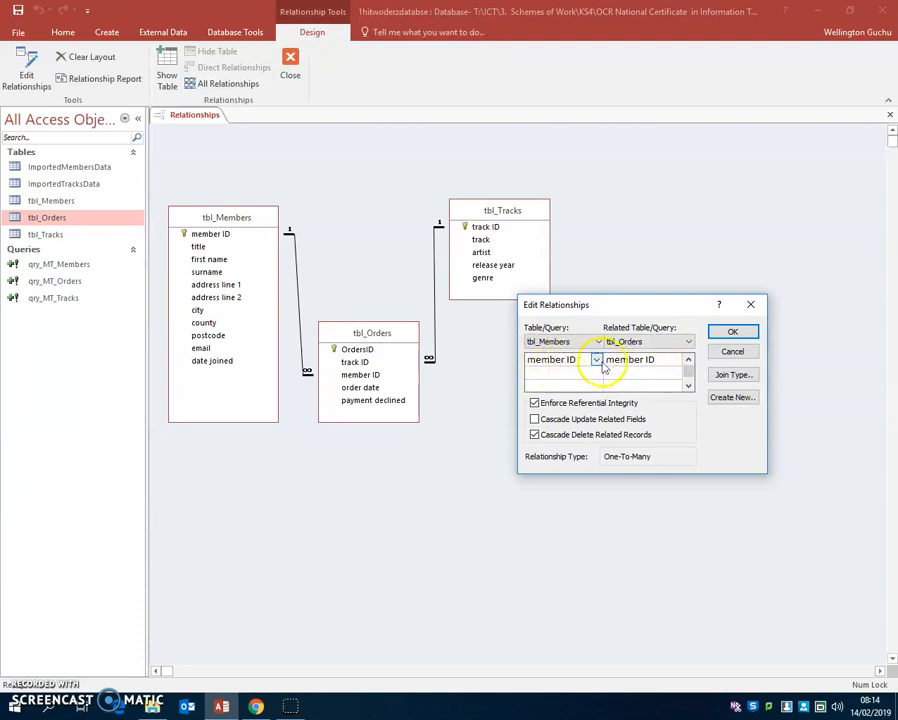
click(732, 334)
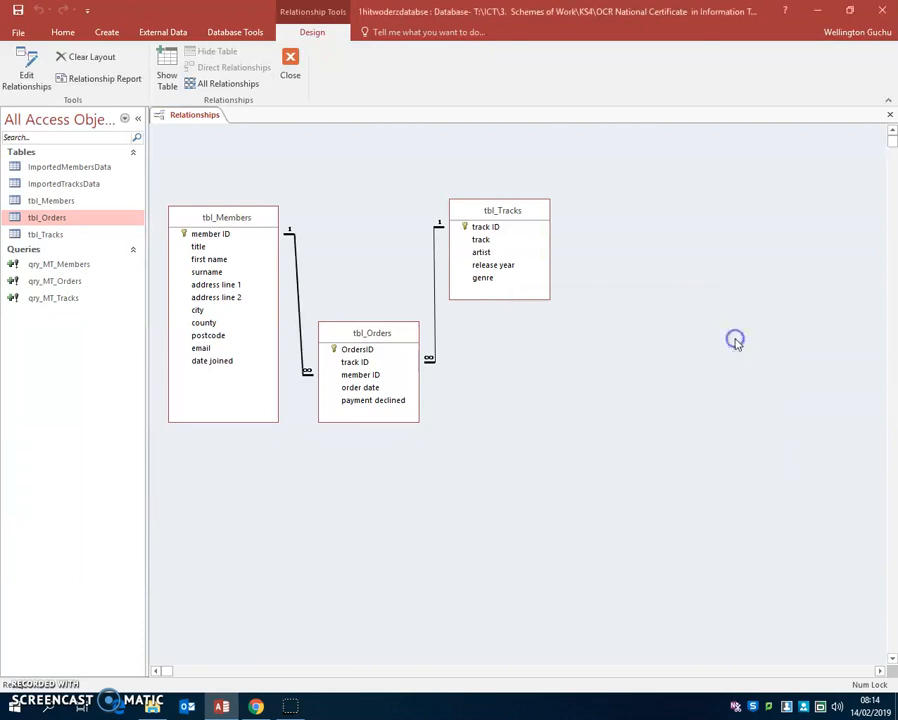
click(889, 115)
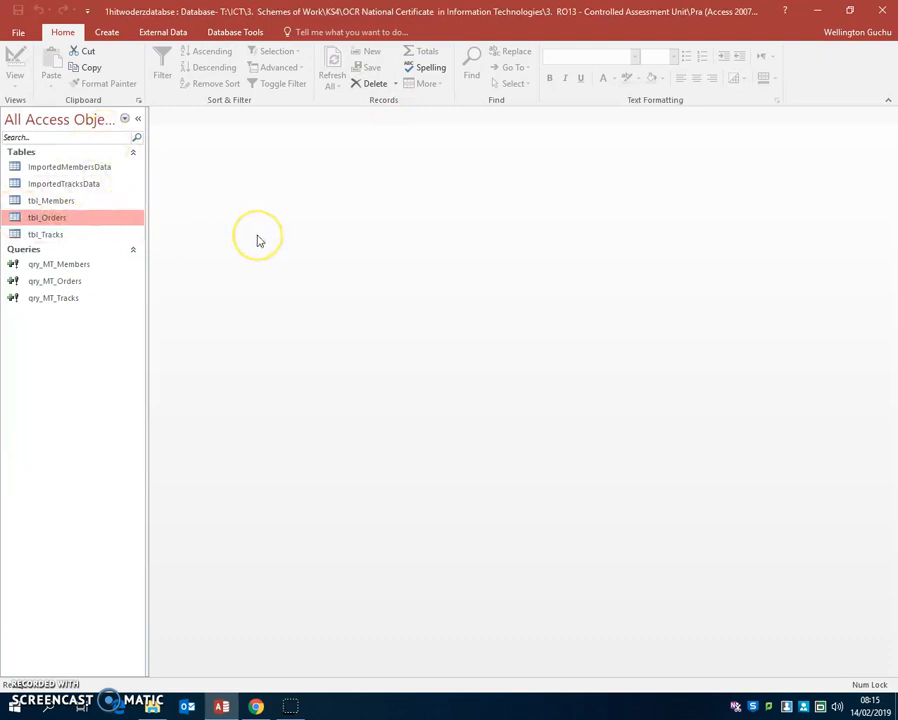
Step: Start the Form Wizard and add all fields from tbl_Members to the form
click(106, 33)
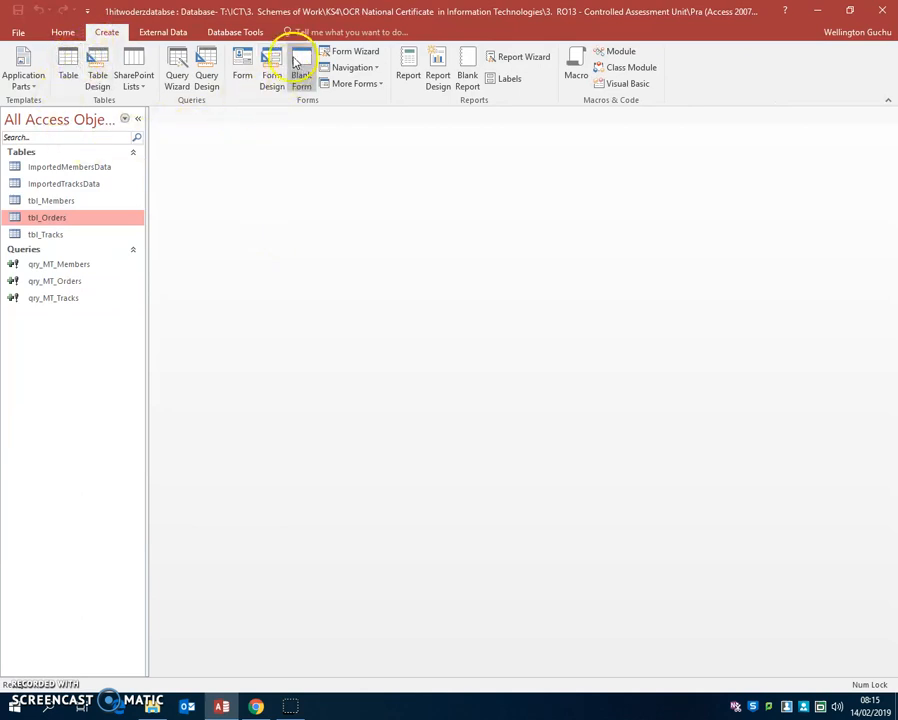
click(348, 54)
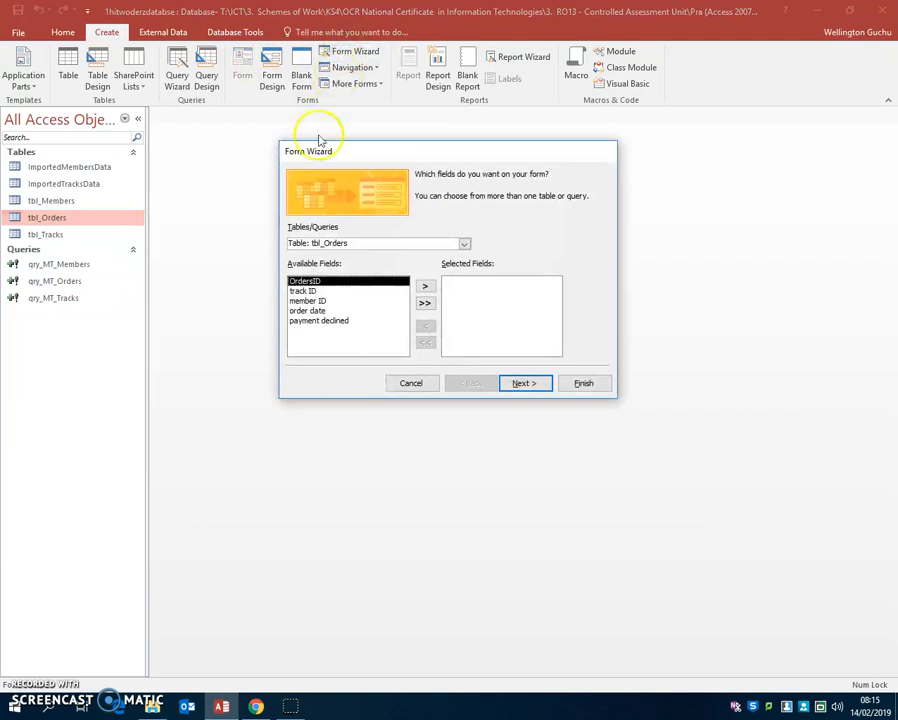
click(464, 245)
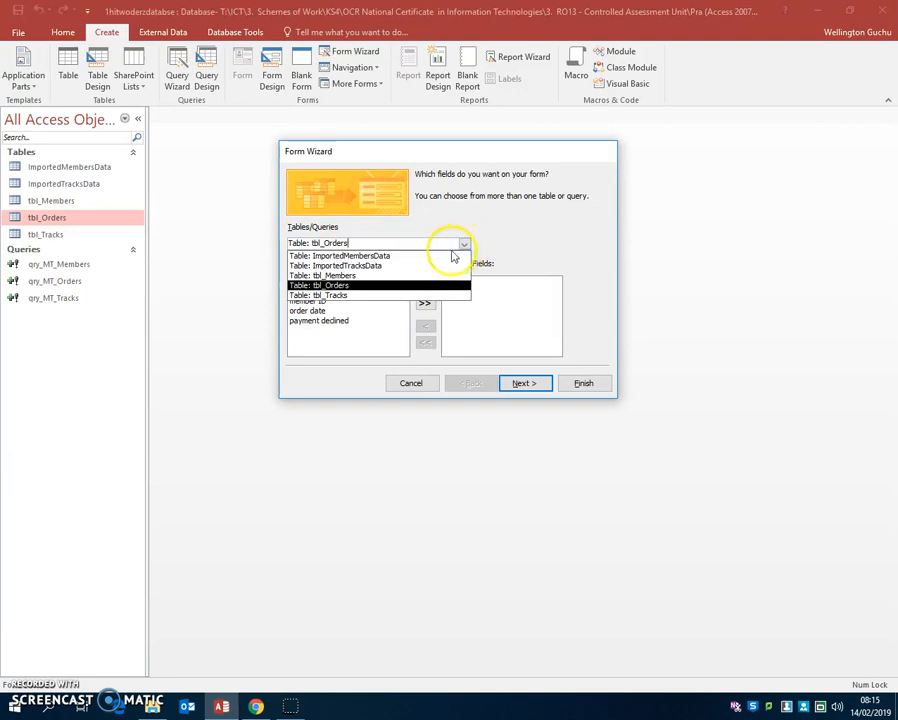
click(351, 277)
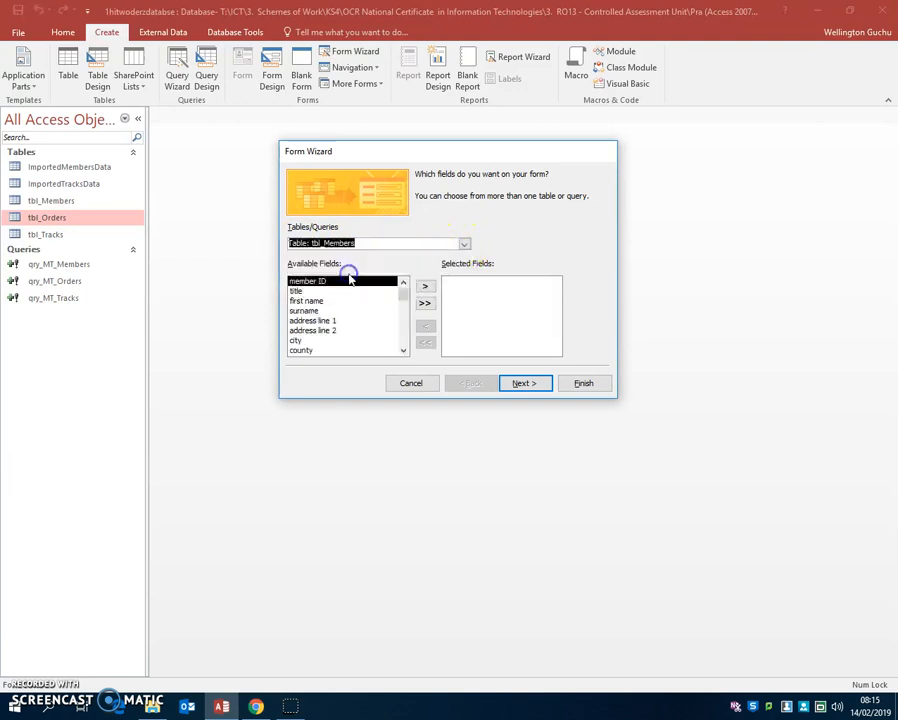
mouse_move(402, 288)
mouse_down()
mouse_move(402, 351)
mouse_move(403, 283)
mouse_up()
click(425, 304)
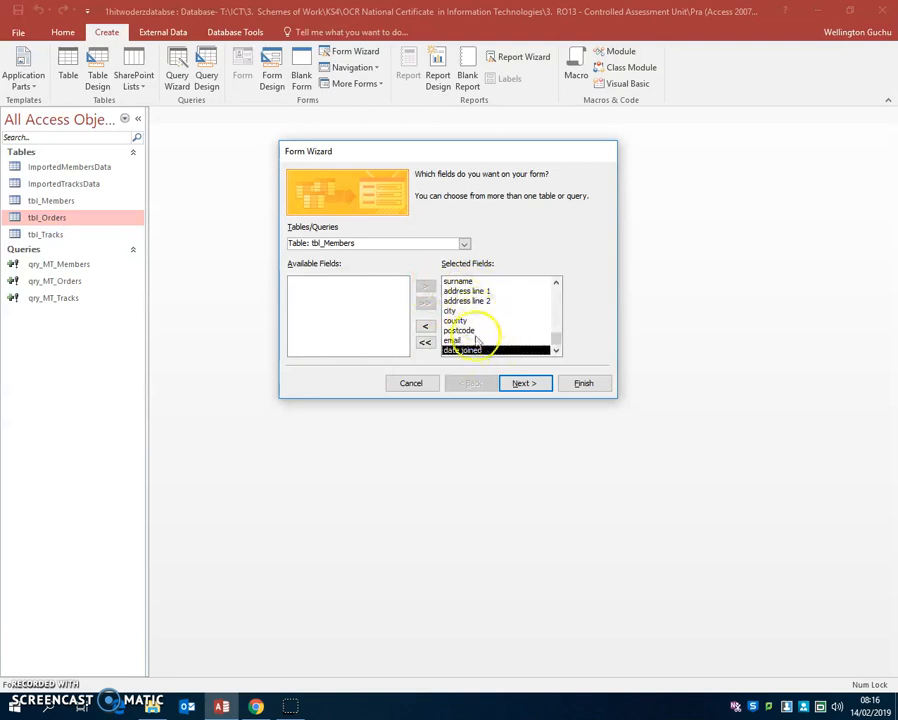
Step: Keep the columnar layout, title the form frm_Members, and finish the wizard with the form open for viewing
click(524, 384)
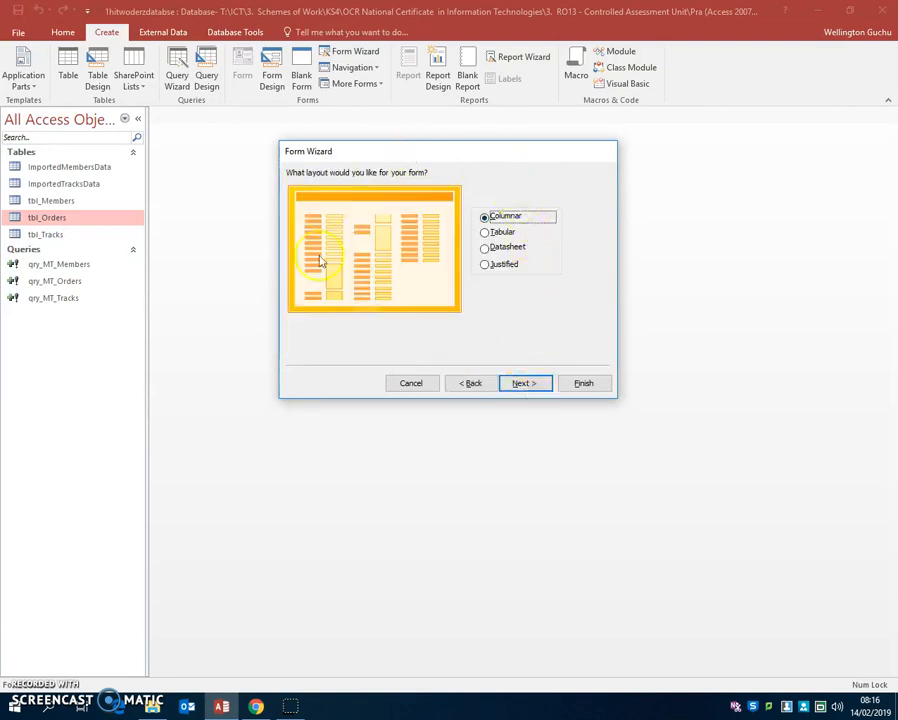
click(536, 384)
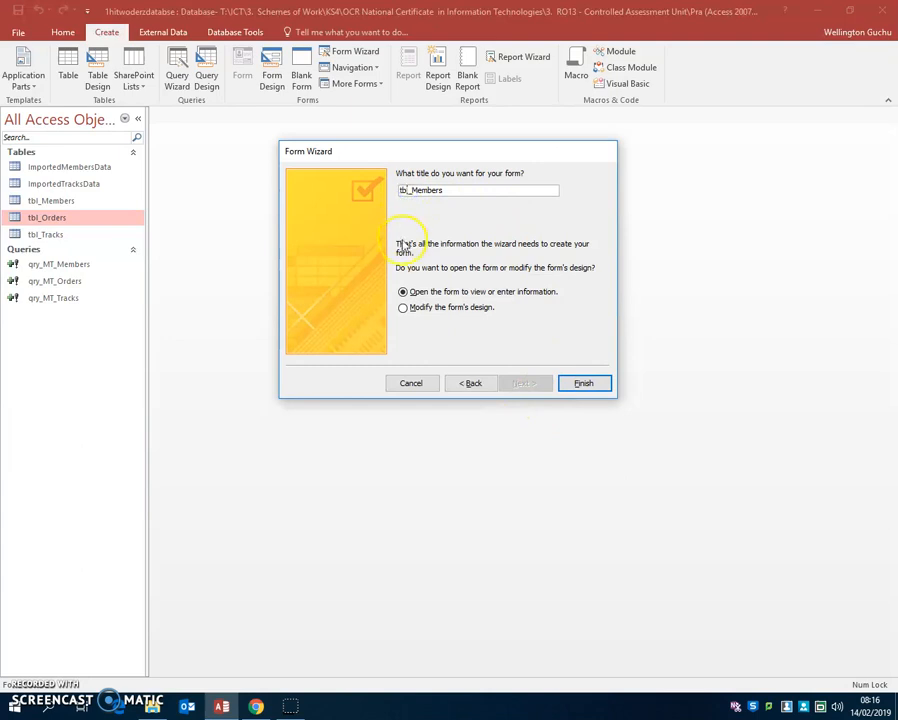
click(414, 190)
key(BackSpace)
key(BackSpace)
text(frm)
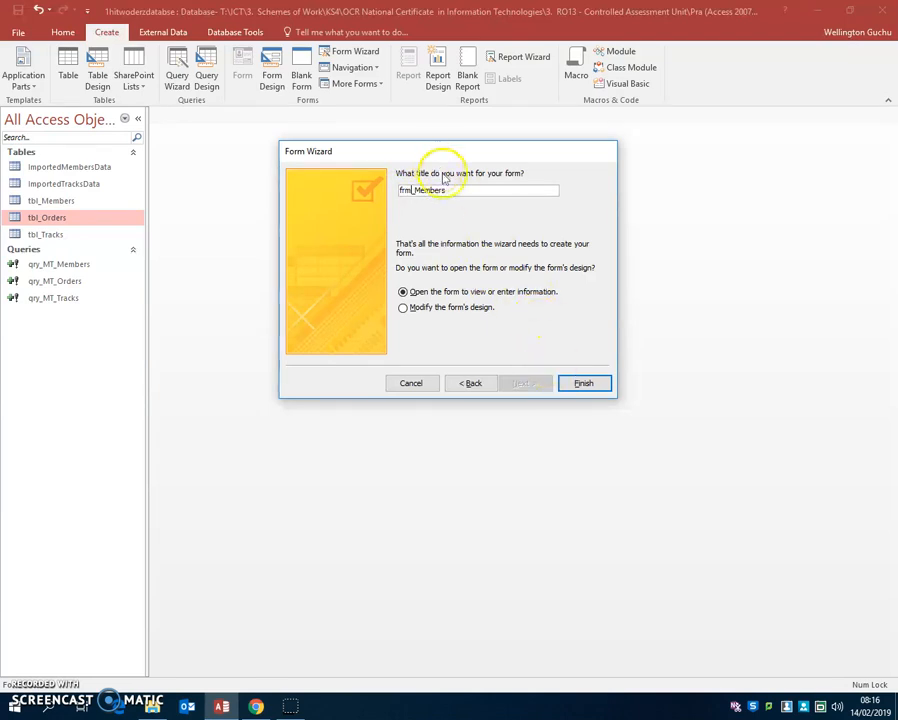
click(580, 382)
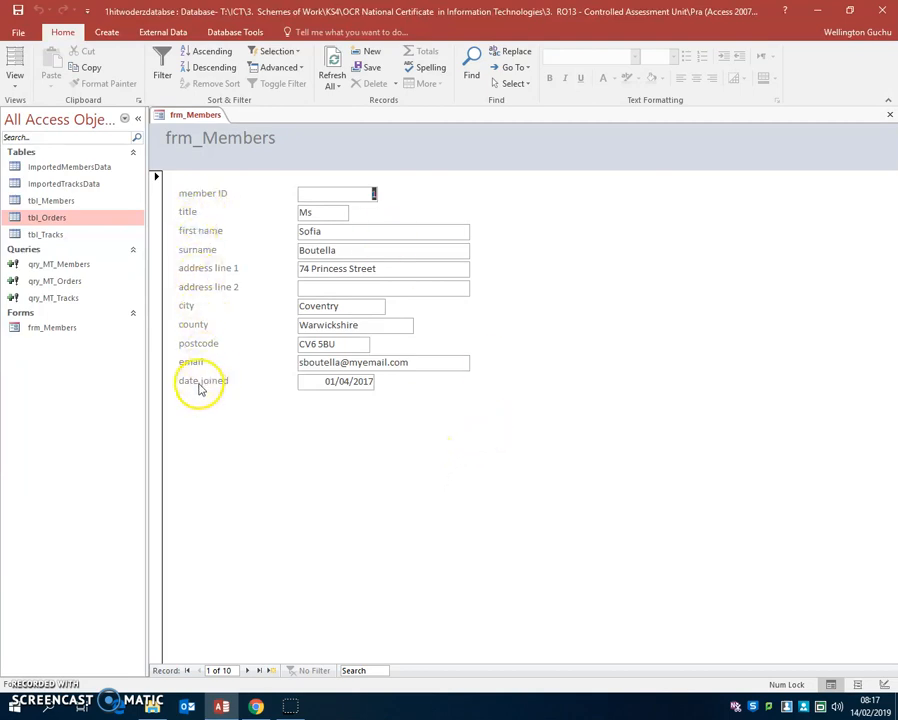
Step: Open frm_Members in Design View, extend the Detail section to about 11 cm high and widen the form to about 12 cm
click(14, 88)
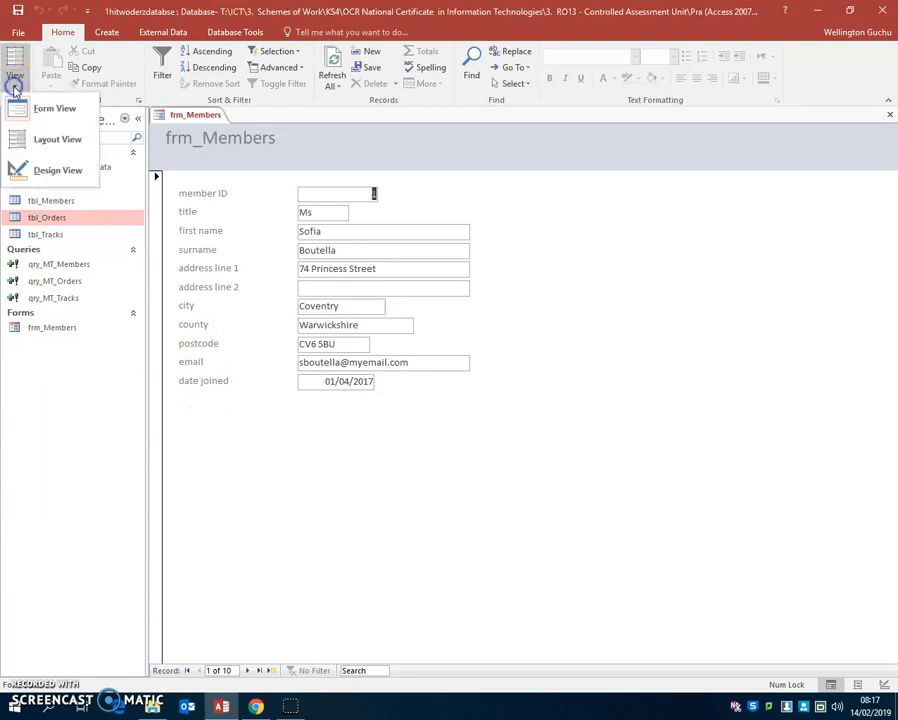
click(29, 169)
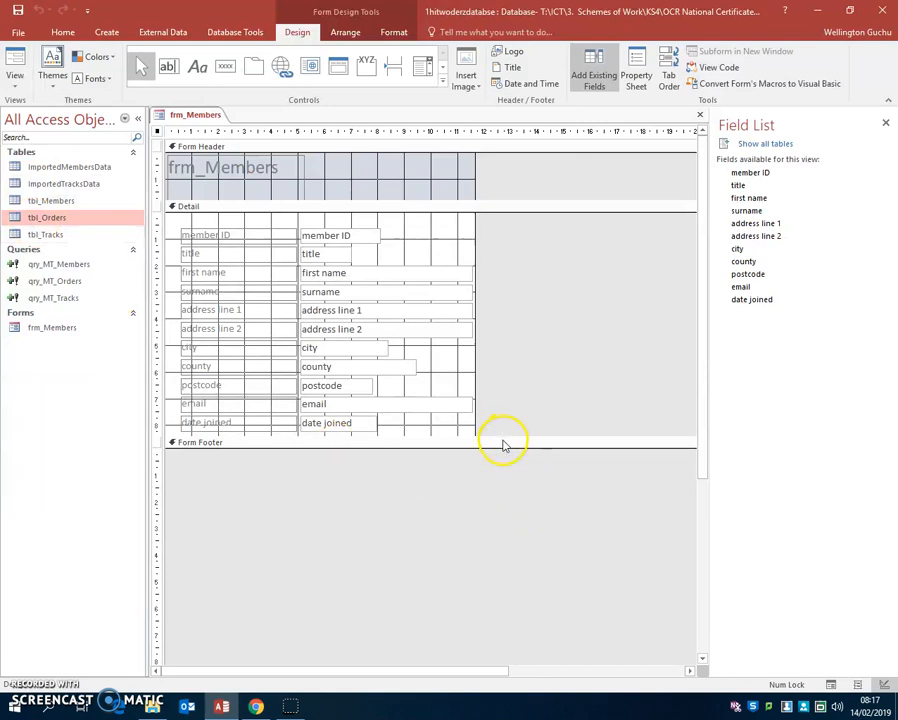
drag(503, 436, 515, 508)
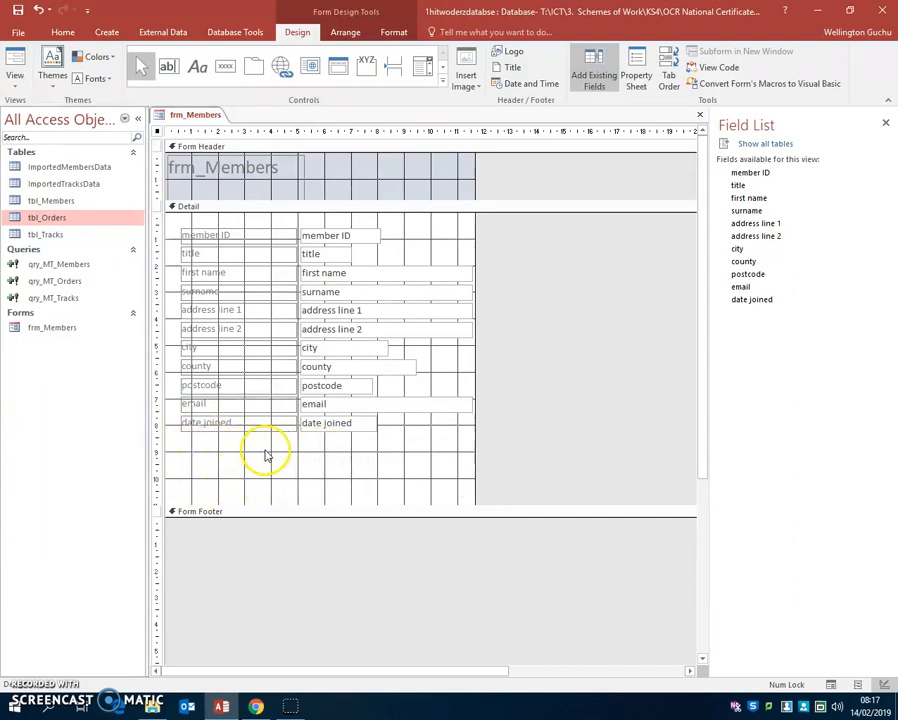
drag(475, 432, 490, 435)
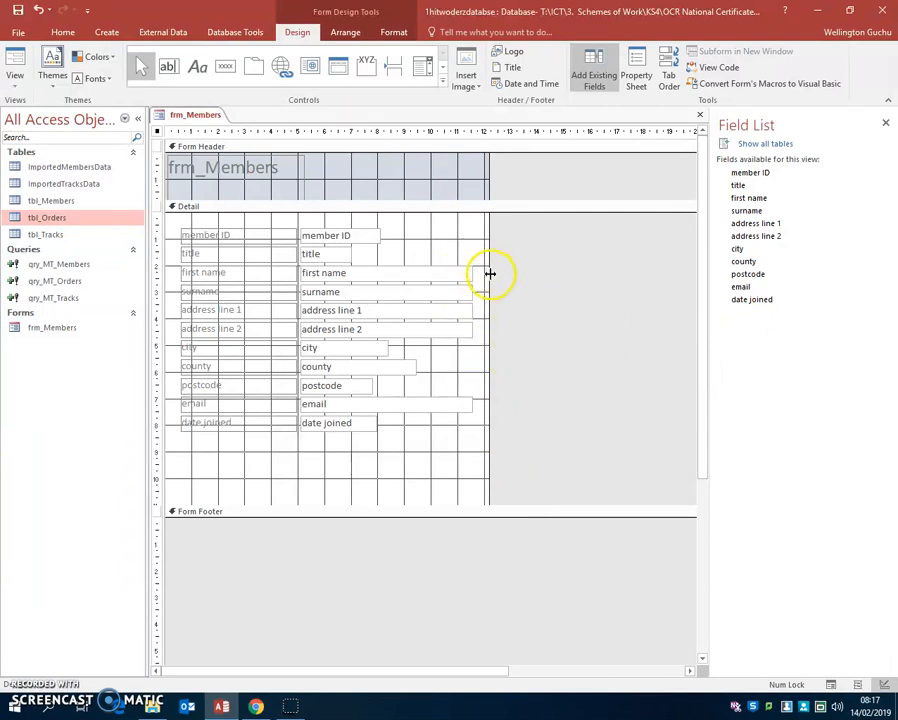
Step: Narrow the member ID and title text boxes to fit their contents and check the result in Form View
click(366, 235)
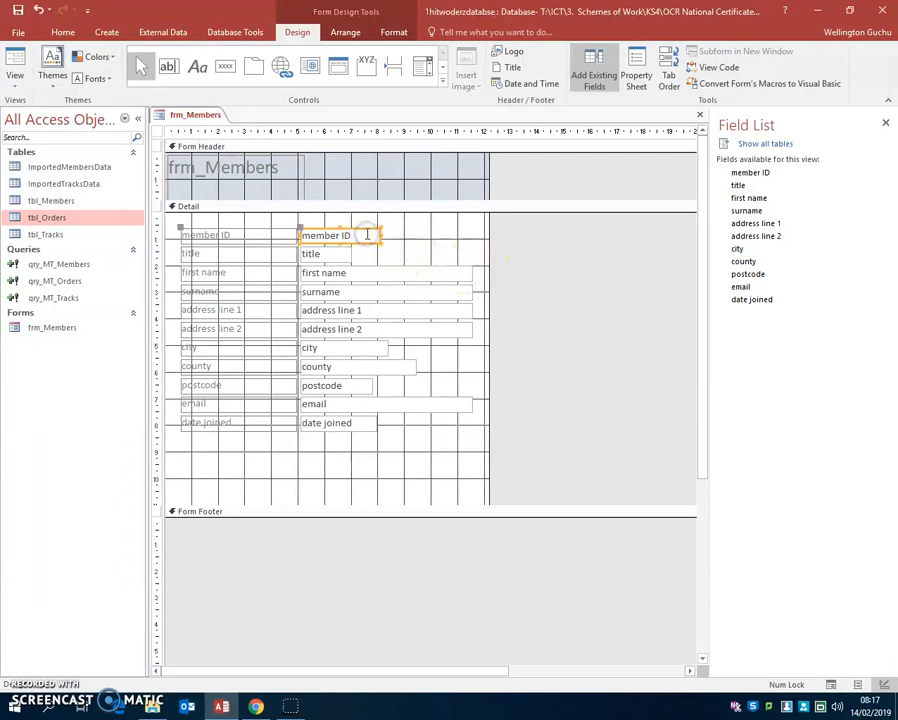
drag(381, 235, 332, 254)
click(338, 258)
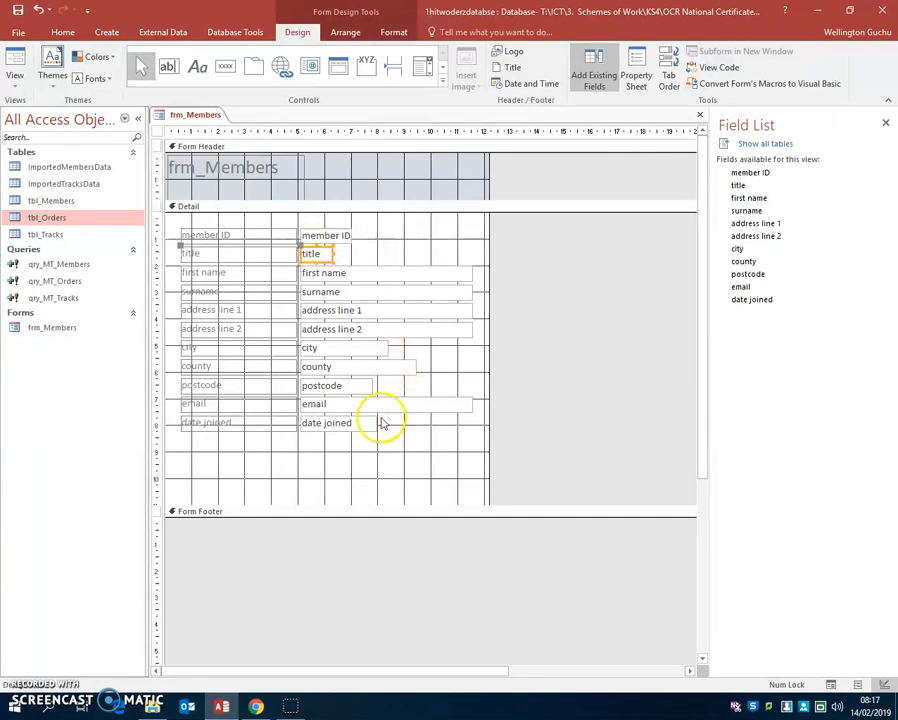
click(411, 240)
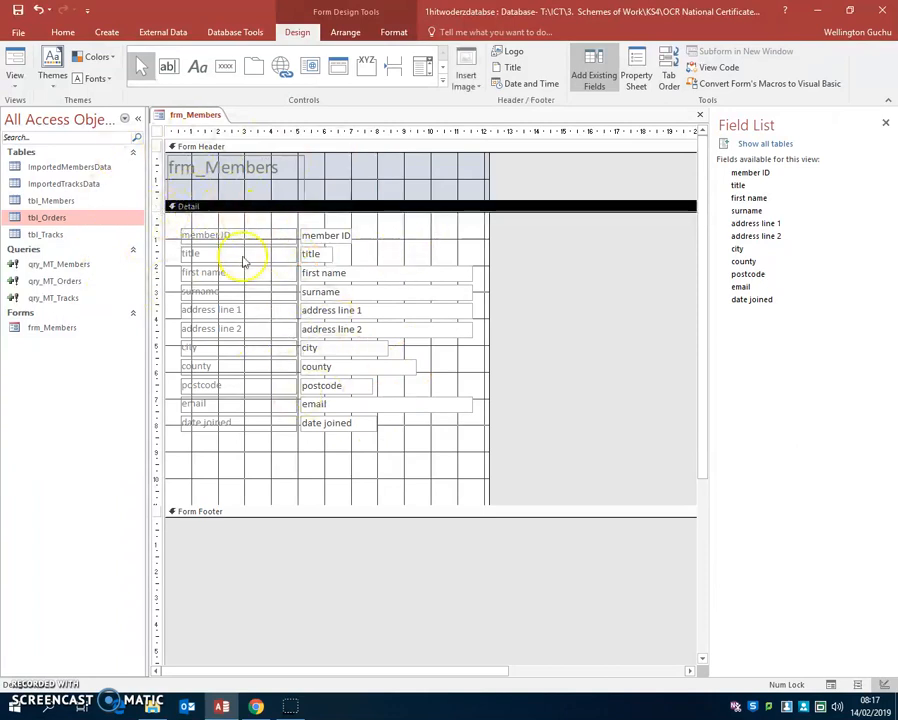
click(16, 66)
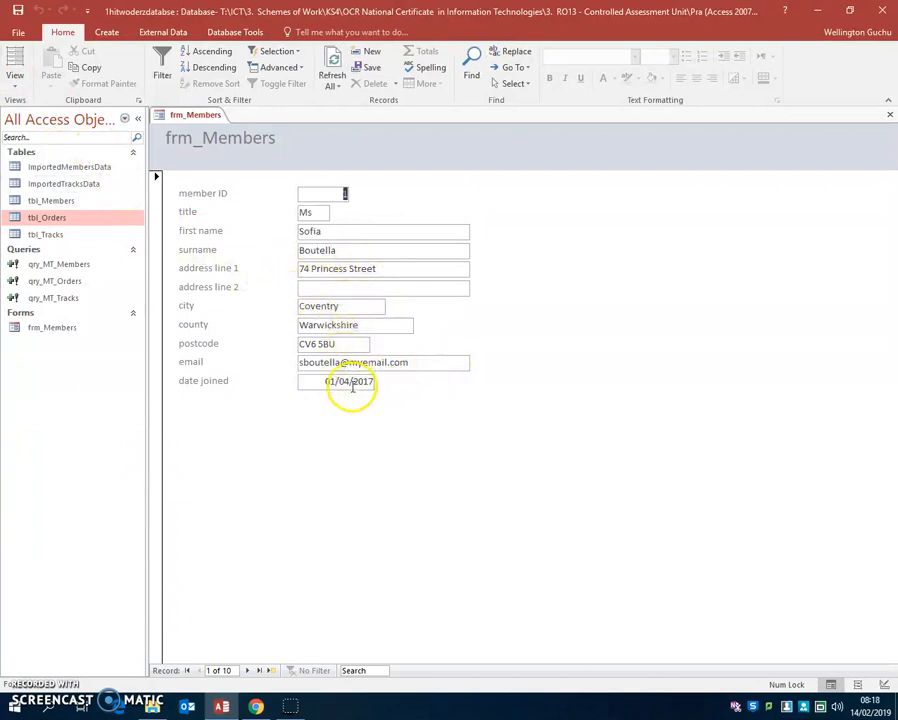
Step: Back in Design View, shift the header label towards the middle and change its text to "Add New Member"
click(14, 90)
click(30, 171)
click(230, 168)
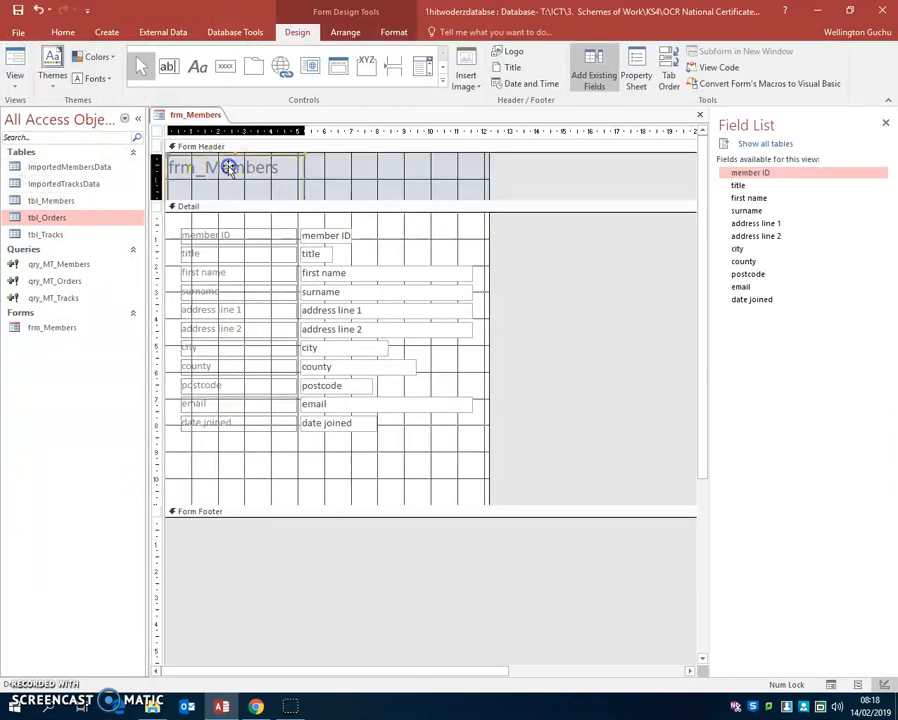
click(173, 168)
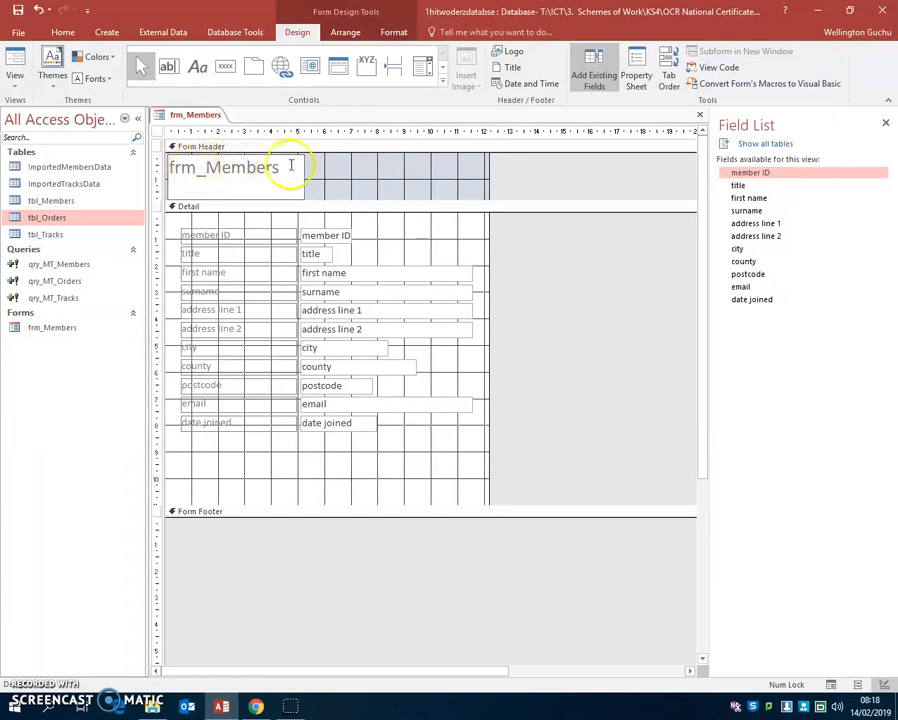
drag(305, 175, 233, 164)
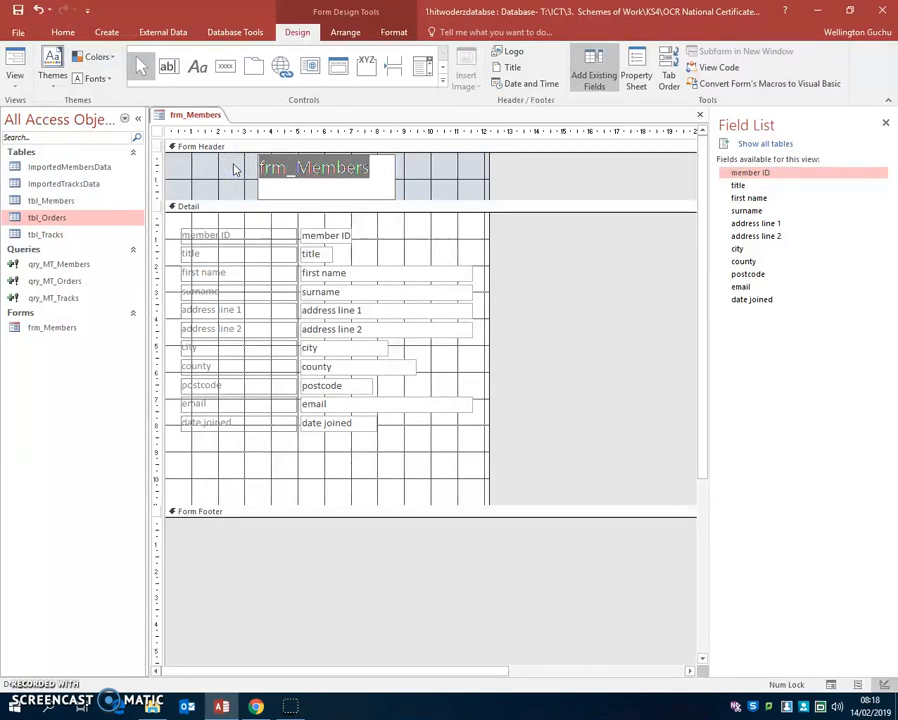
text(Add New)
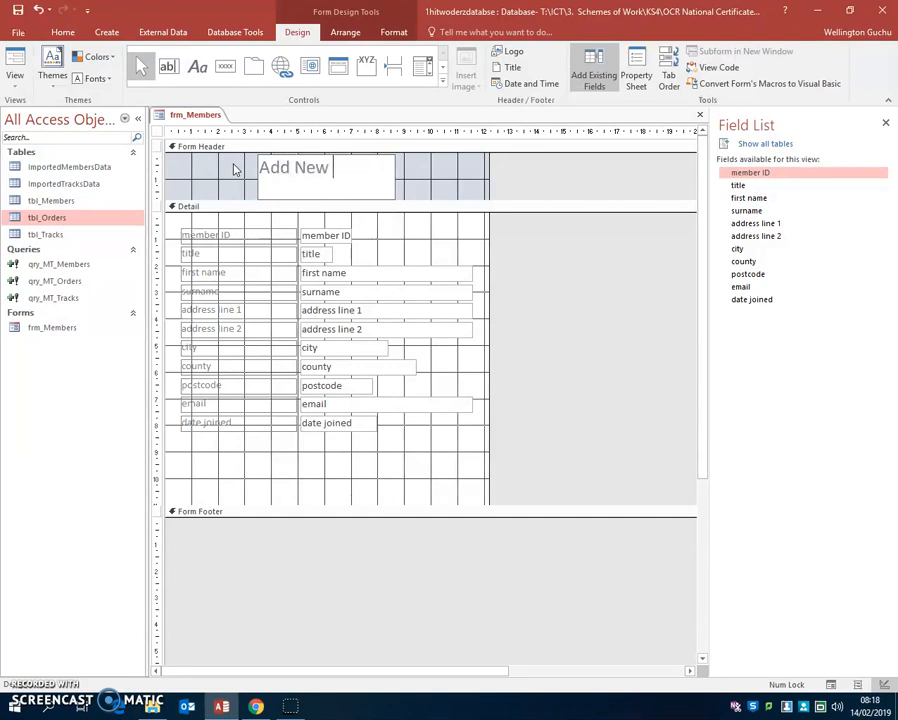
text( Member)
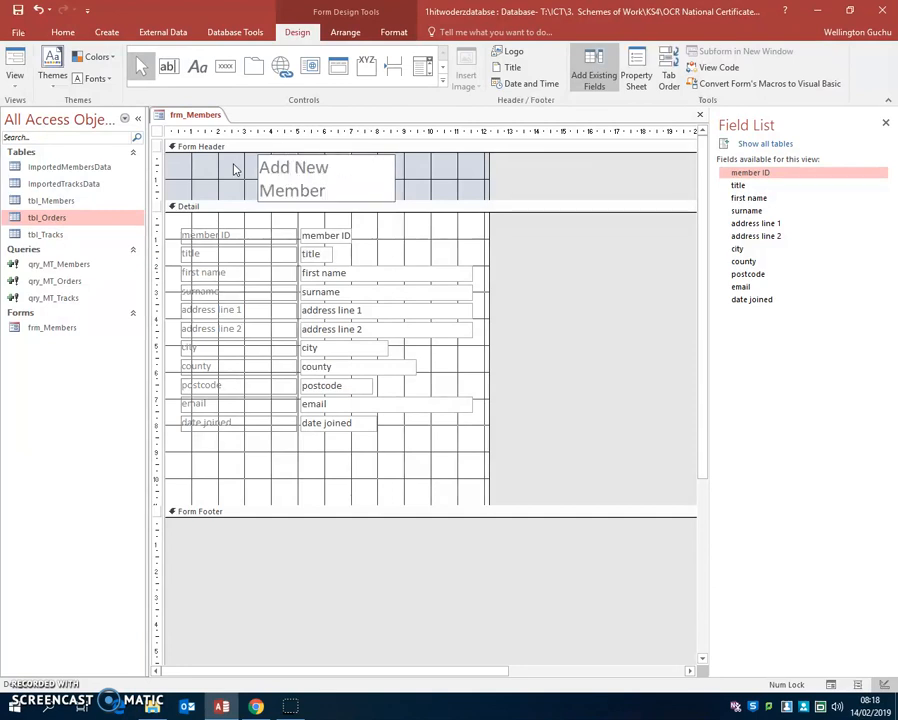
Step: Widen the "Add New Member" header label on both sides to about 8.5 cm so its text fits on one line
click(387, 184)
double_click(395, 174)
click(376, 176)
click(356, 158)
click(395, 174)
click(372, 206)
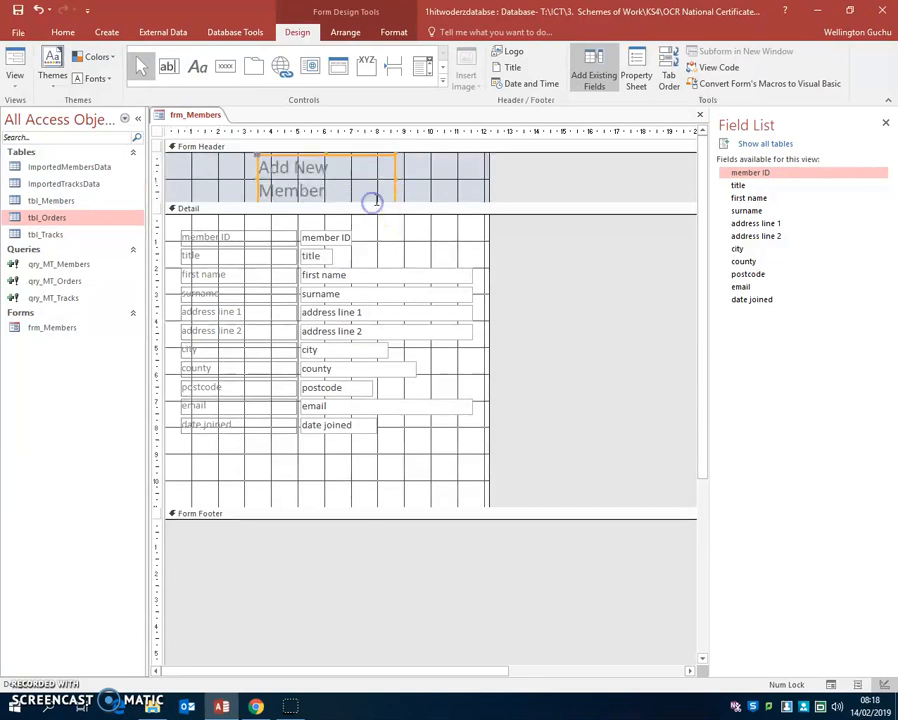
drag(395, 183, 461, 180)
click(362, 181)
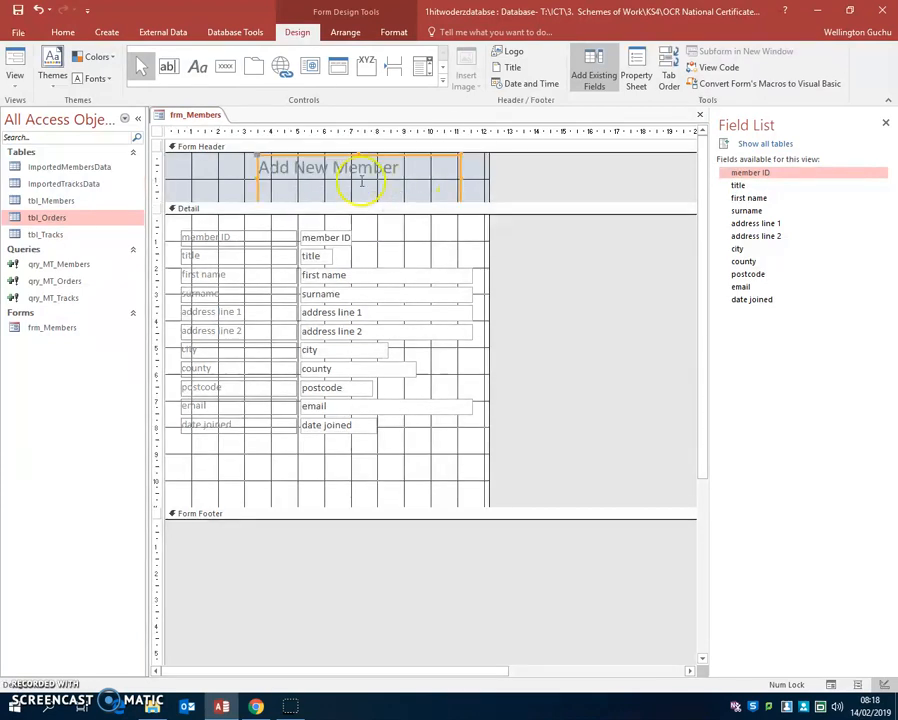
drag(256, 177, 230, 173)
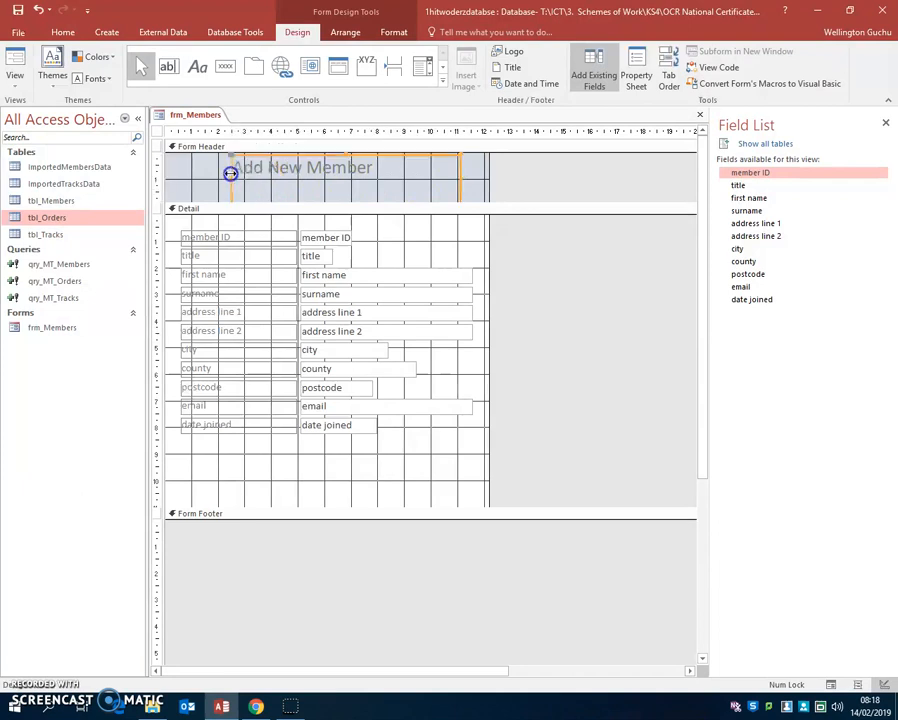
Step: Narrow the "Add New Member" header label from its right edge to about 6.5 cm, keeping the text on one line
click(370, 162)
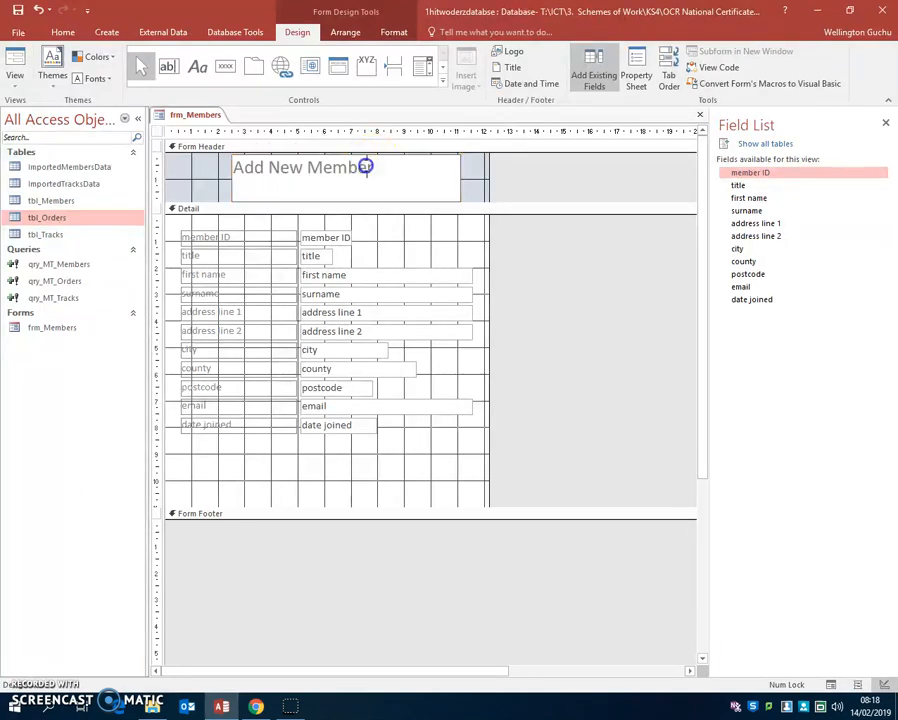
click(461, 175)
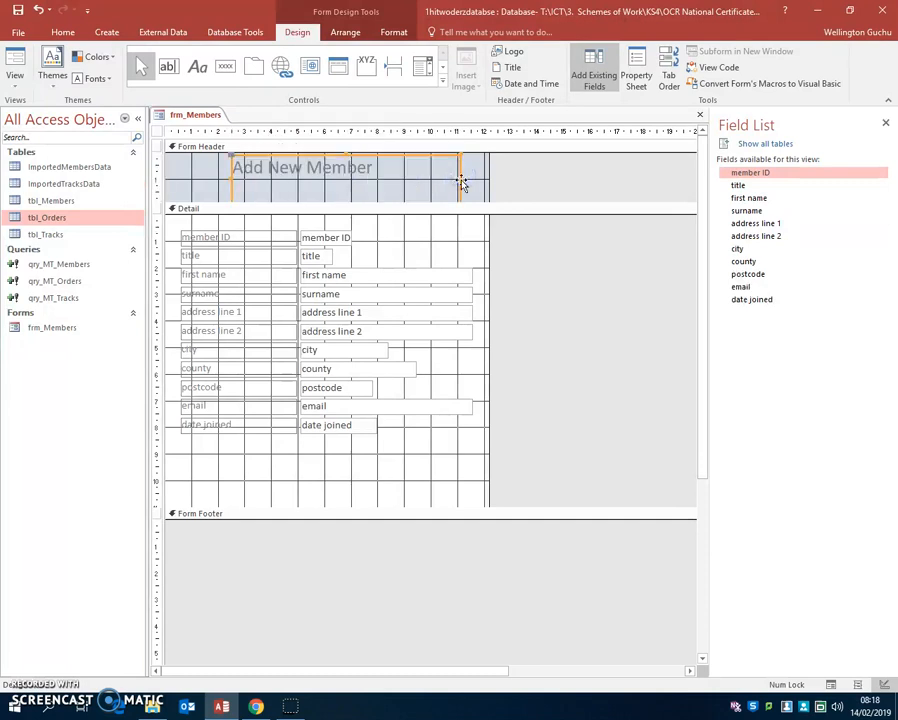
click(459, 178)
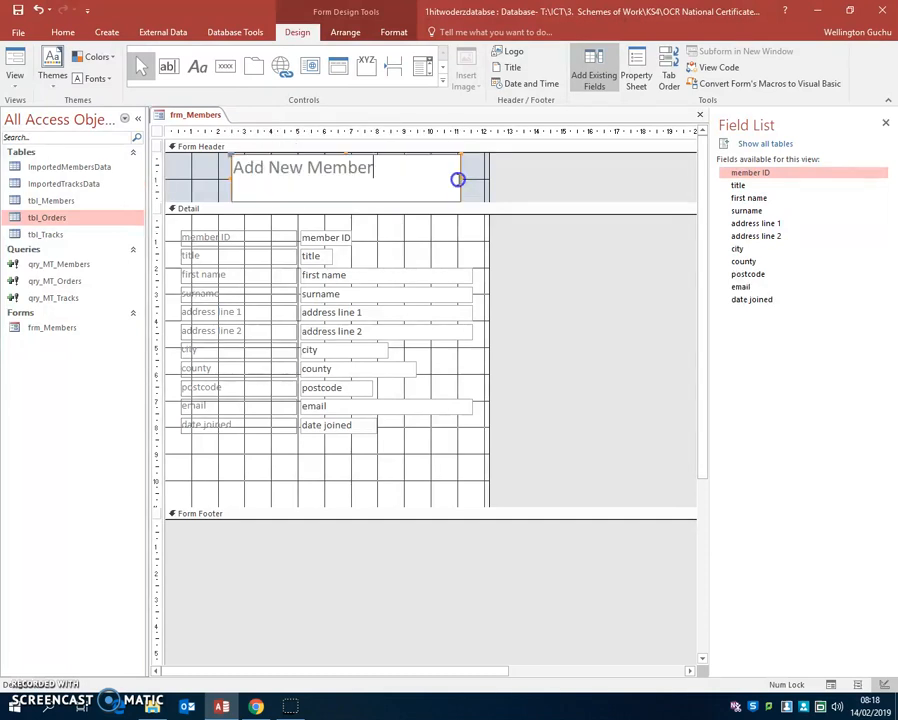
drag(459, 178, 400, 175)
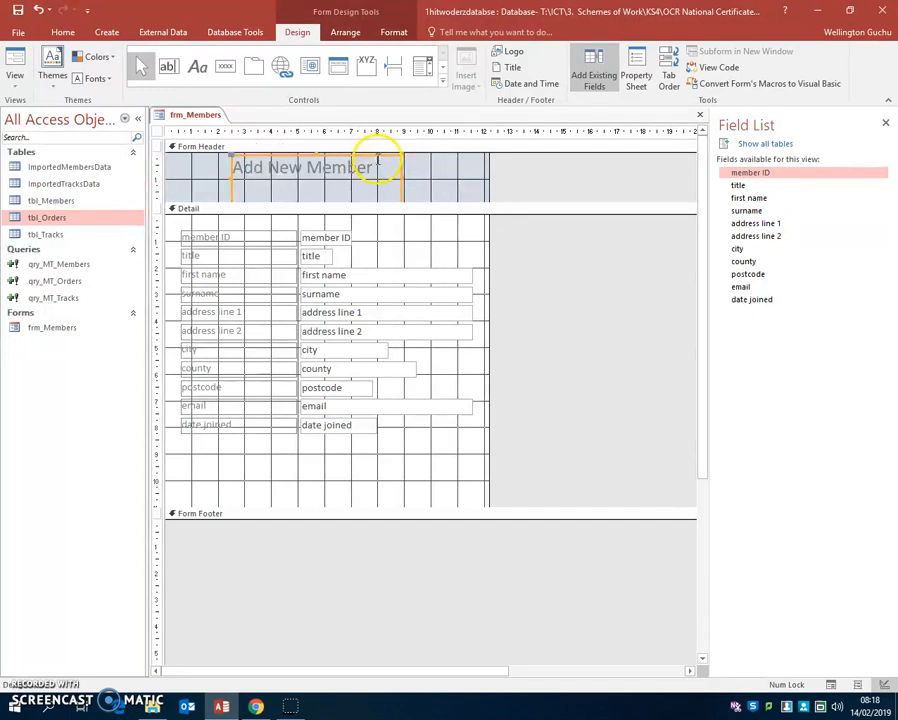
click(368, 157)
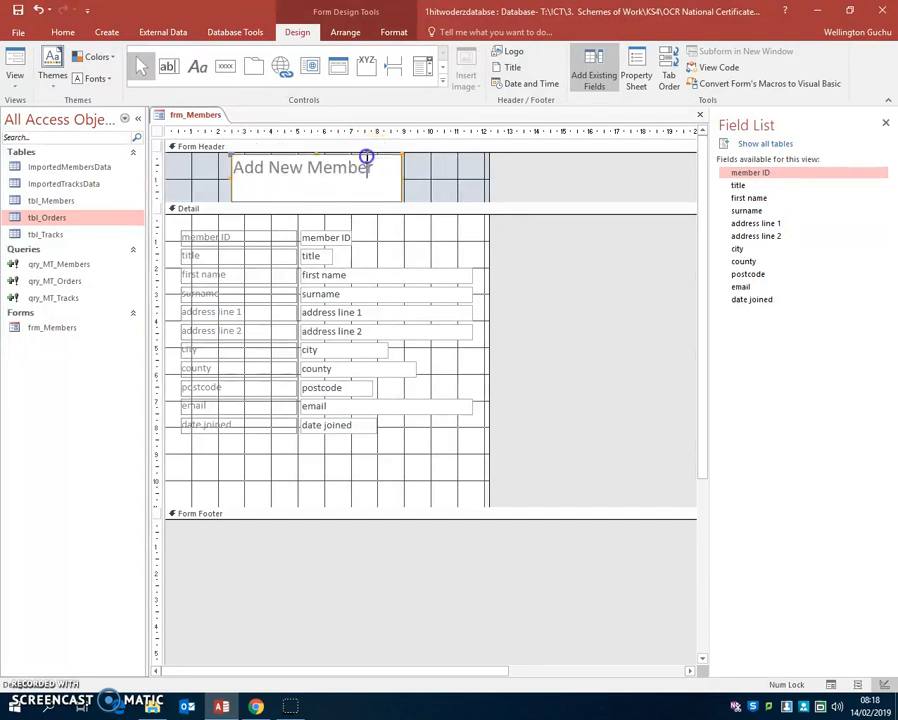
click(413, 177)
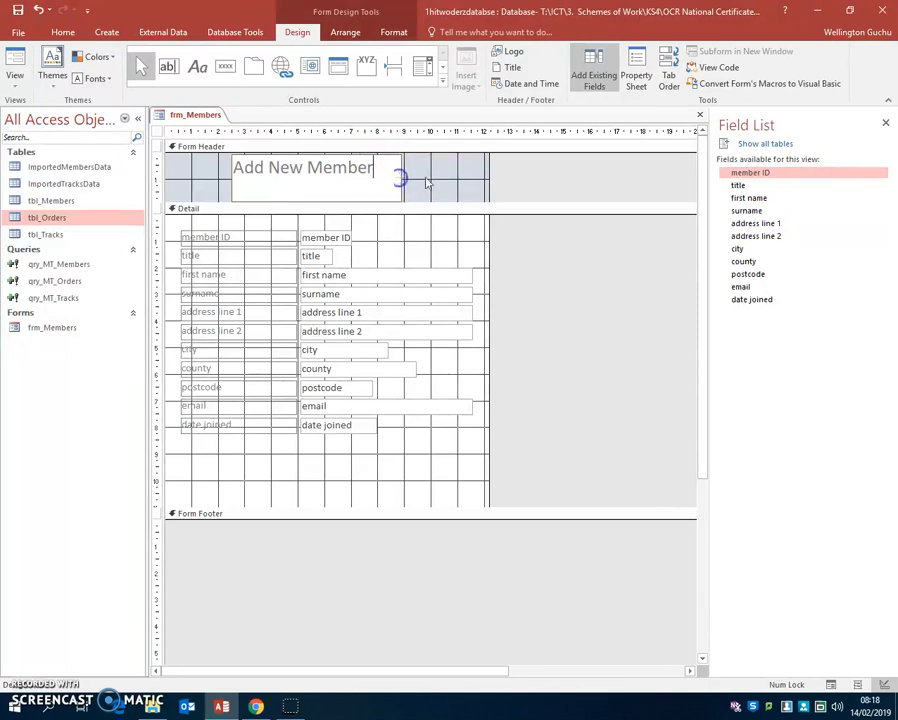
Step: Shift the "Add New Member" label about 0.5 cm to the right and check it in Form View before returning to Design View
click(236, 182)
drag(240, 185, 250, 187)
click(15, 78)
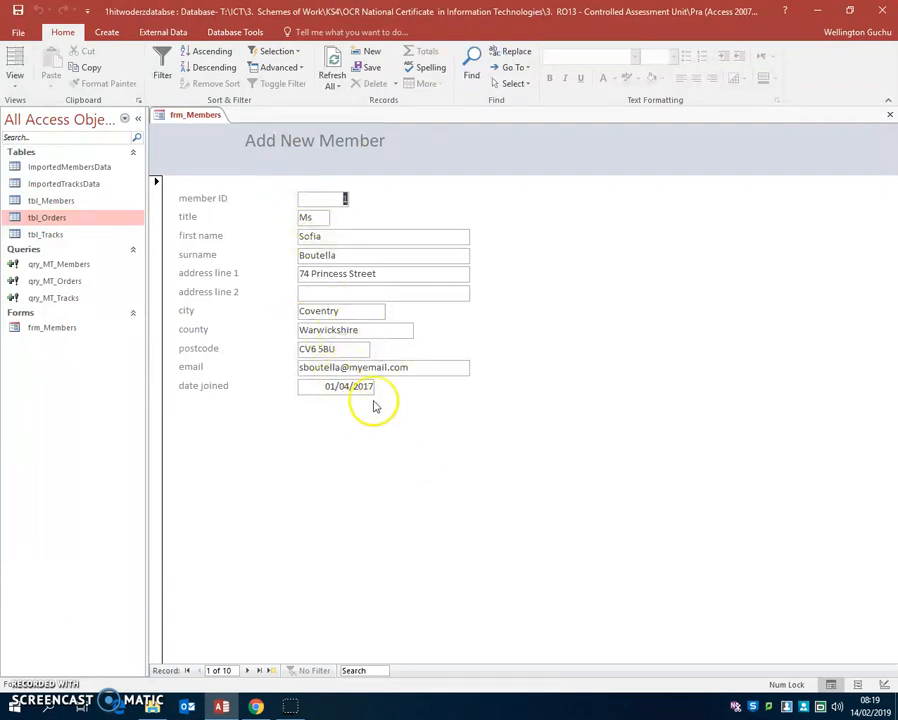
click(16, 86)
click(20, 172)
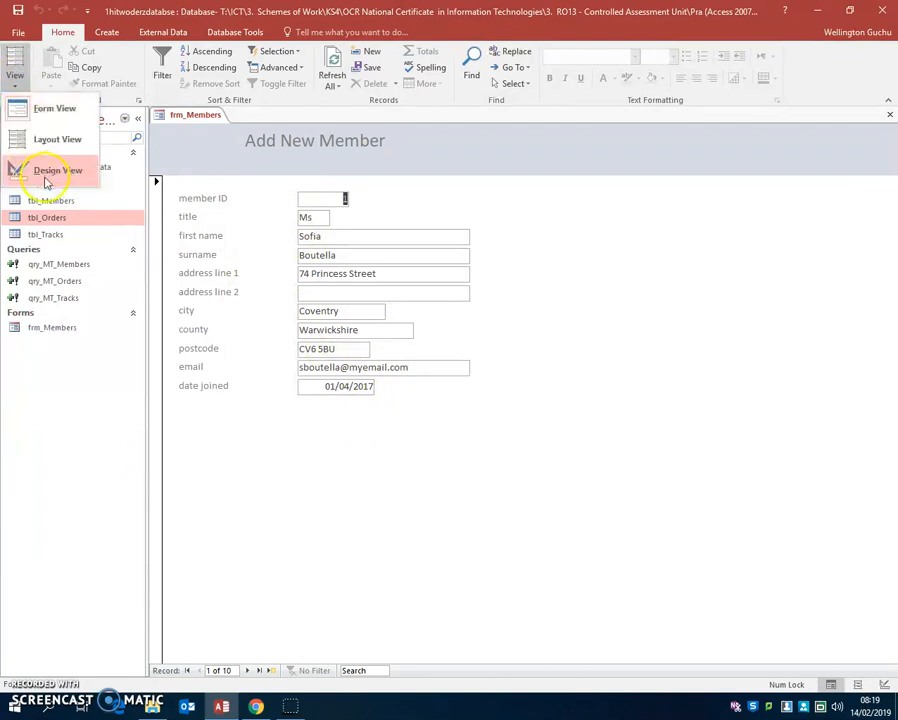
click(210, 69)
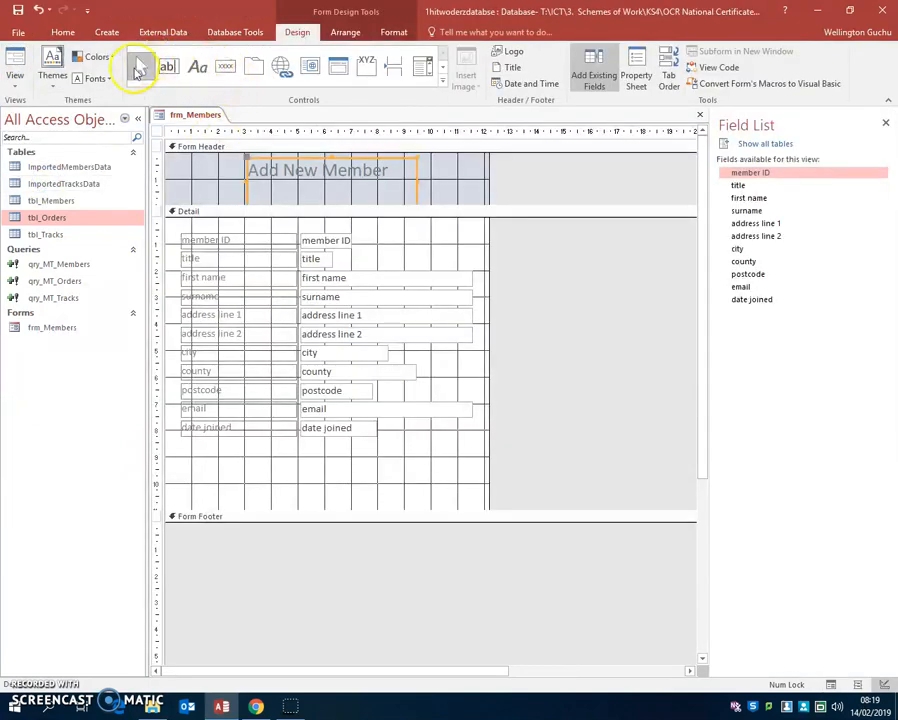
click(422, 68)
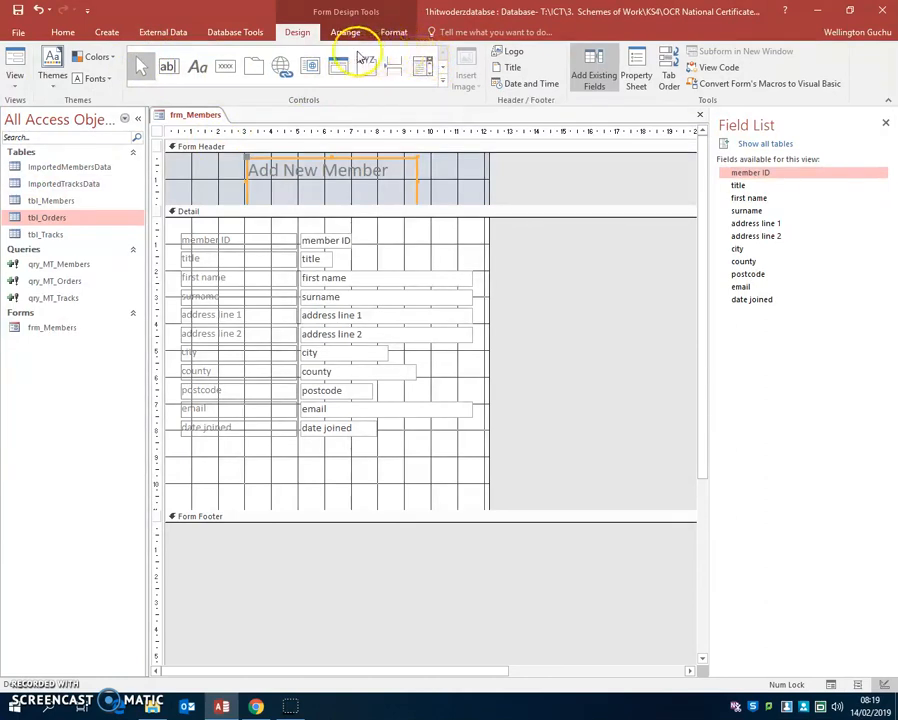
click(138, 67)
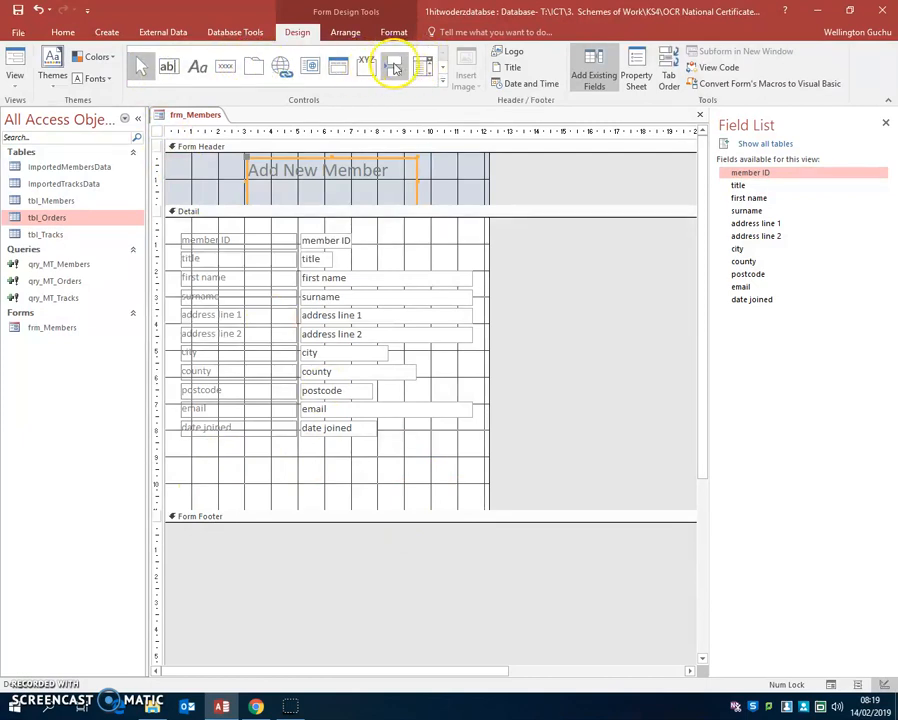
Step: Add a command button about 1 cm square below date joined that runs Go To Next Record, with the Go To Next picture, named cmd_Next
click(226, 68)
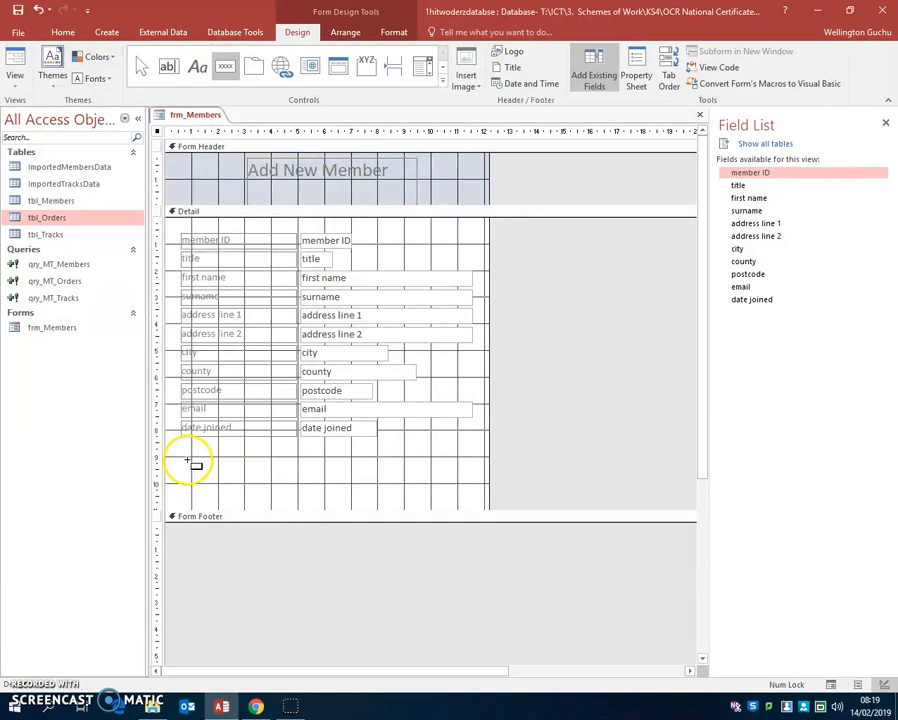
drag(191, 456, 224, 505)
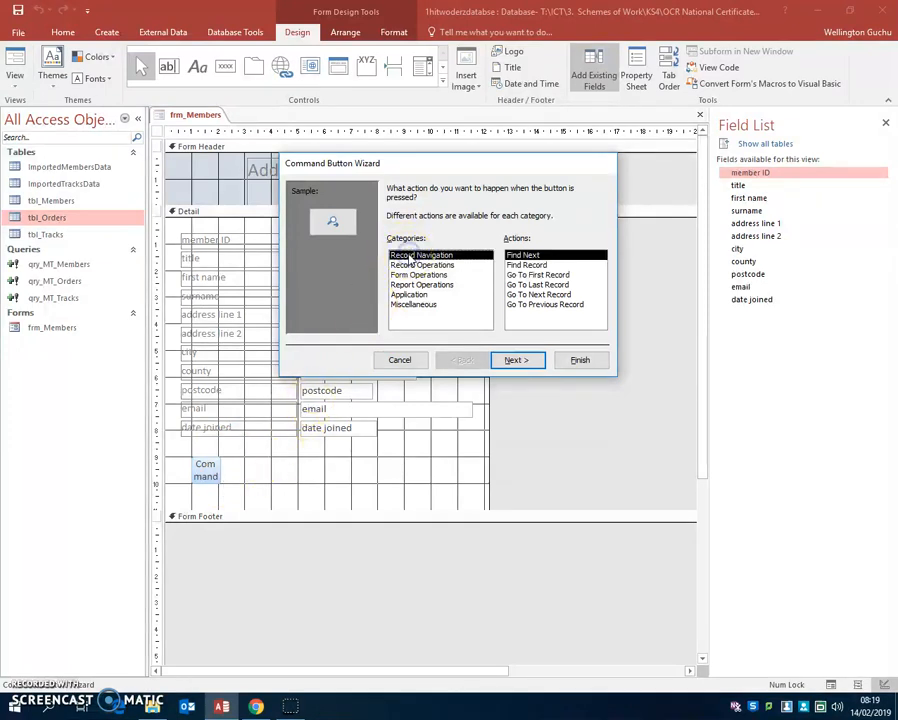
click(540, 295)
click(518, 361)
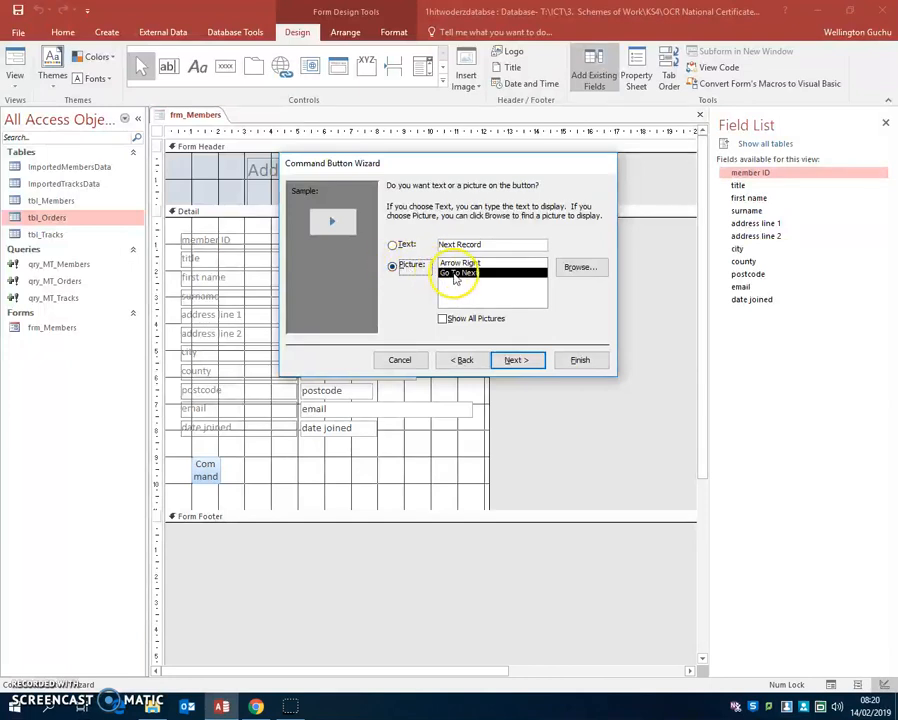
click(518, 360)
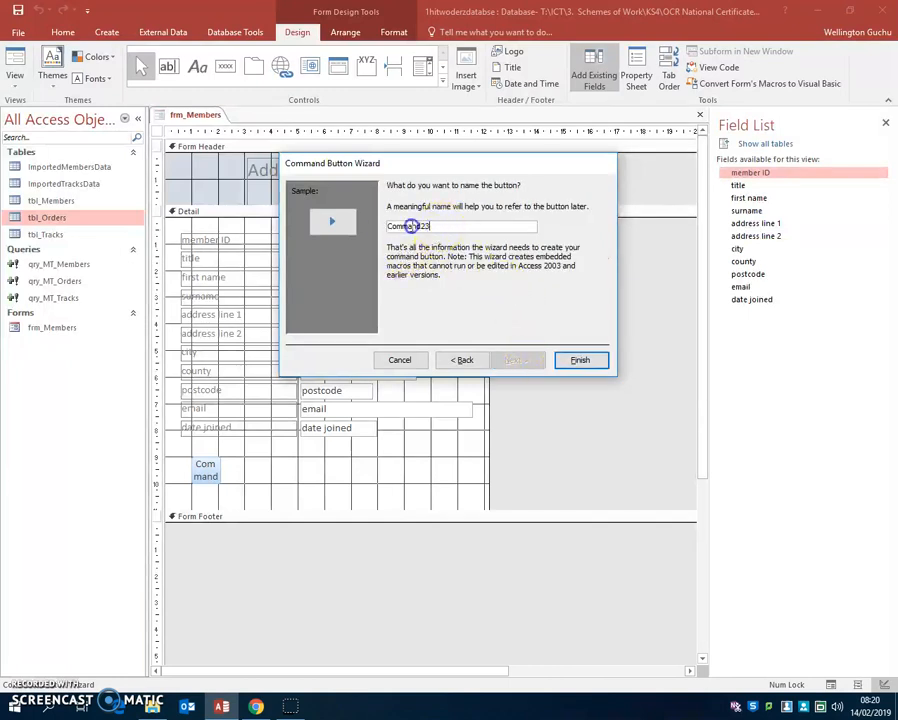
text(cmd_Next)
click(585, 363)
click(586, 363)
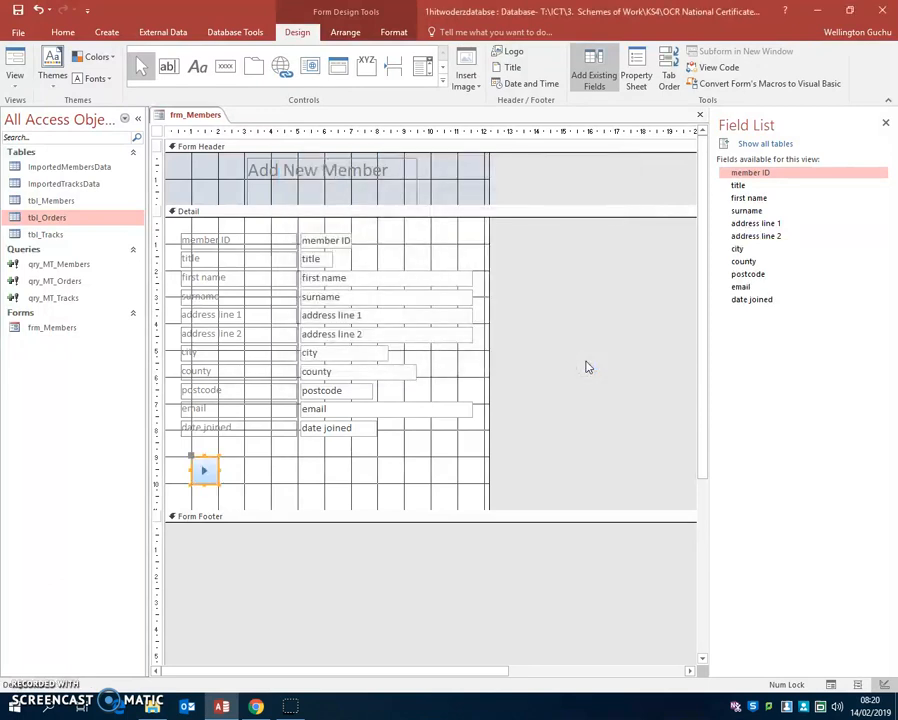
Step: Add a same-sized button about 1 cm right of the next-record button that runs Go To Previous Record, with the Go To Previous picture, named cmd_Prev
click(226, 66)
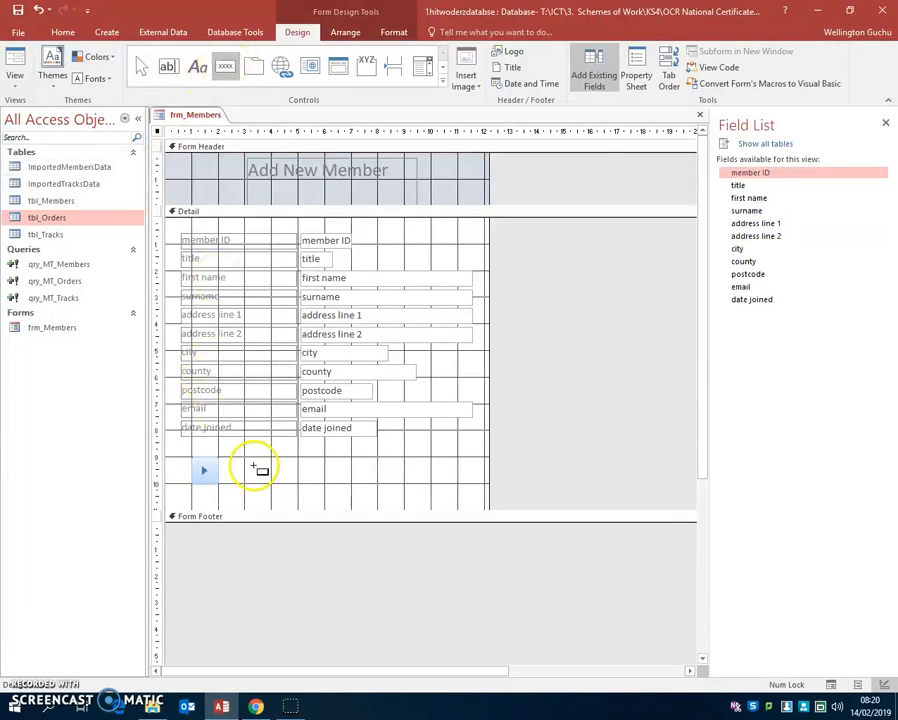
mouse_move(245, 458)
mouse_down()
mouse_move(250, 480)
mouse_move(272, 480)
mouse_up()
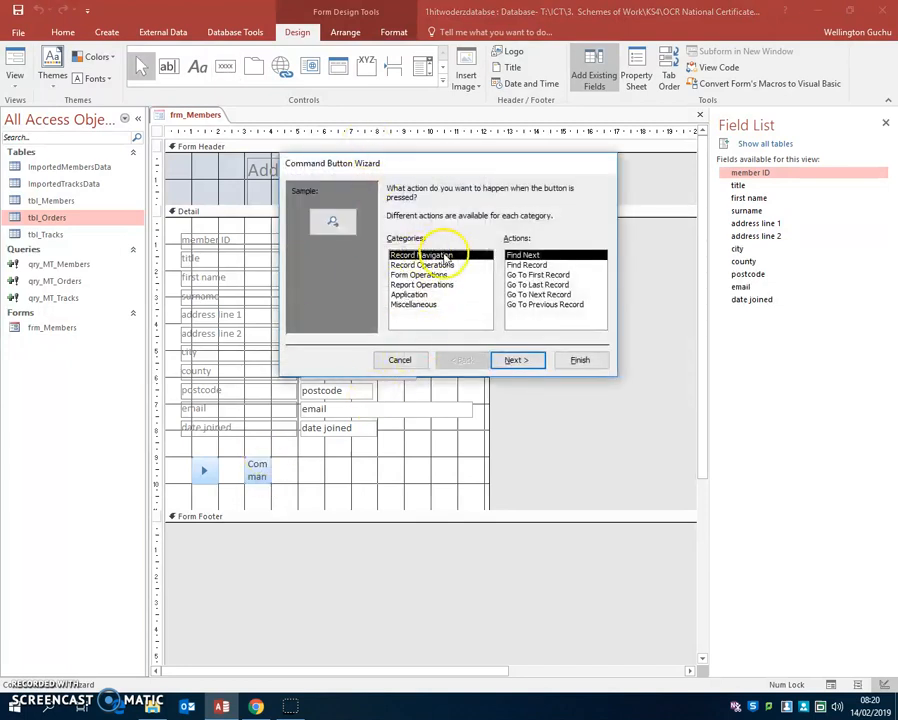
click(546, 305)
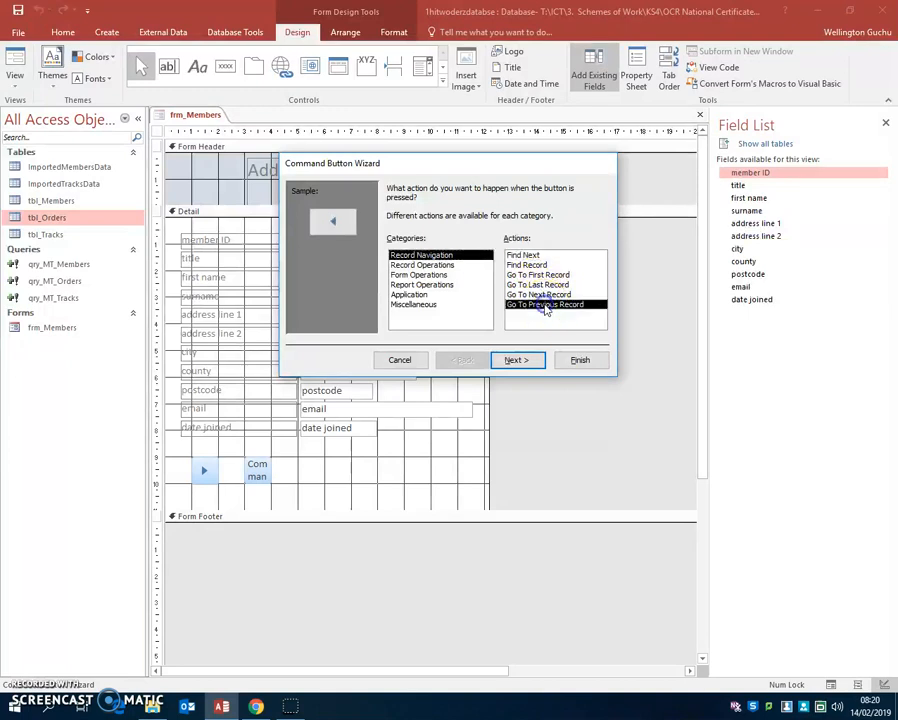
click(526, 360)
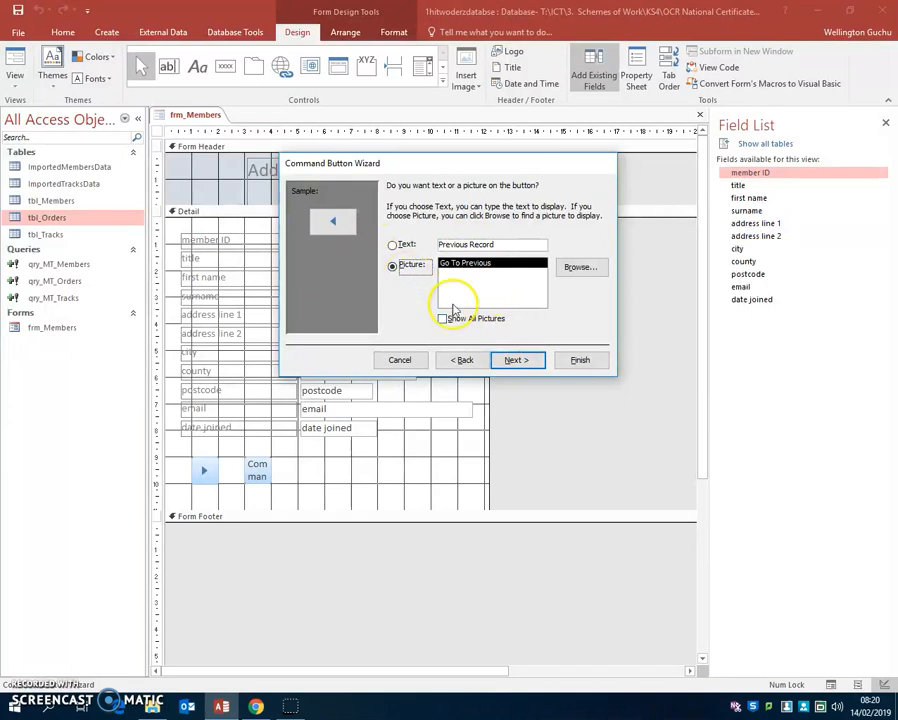
click(514, 360)
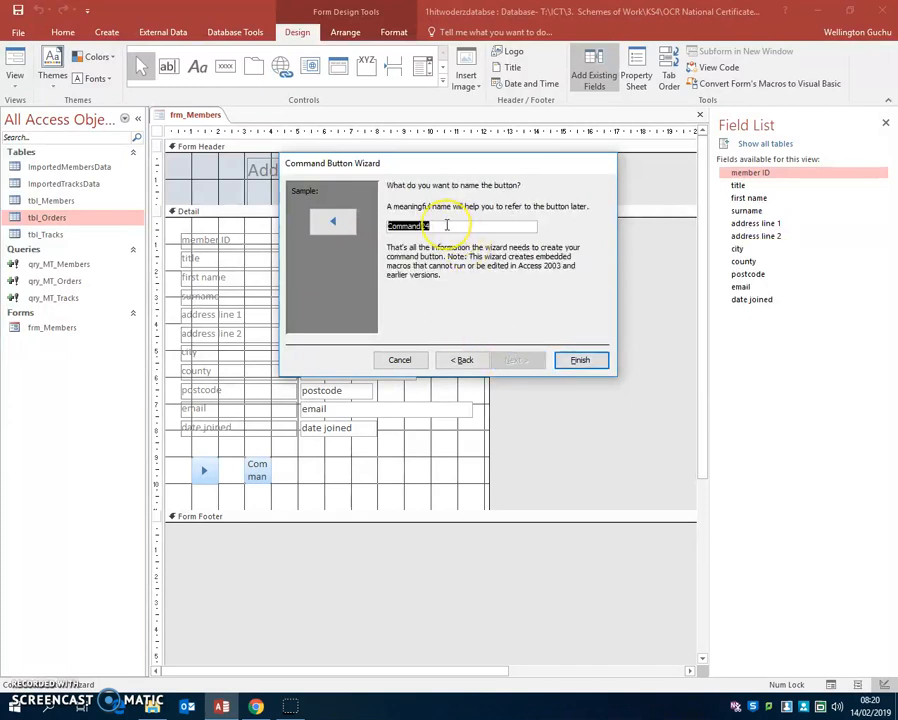
text(cmd_Prev)
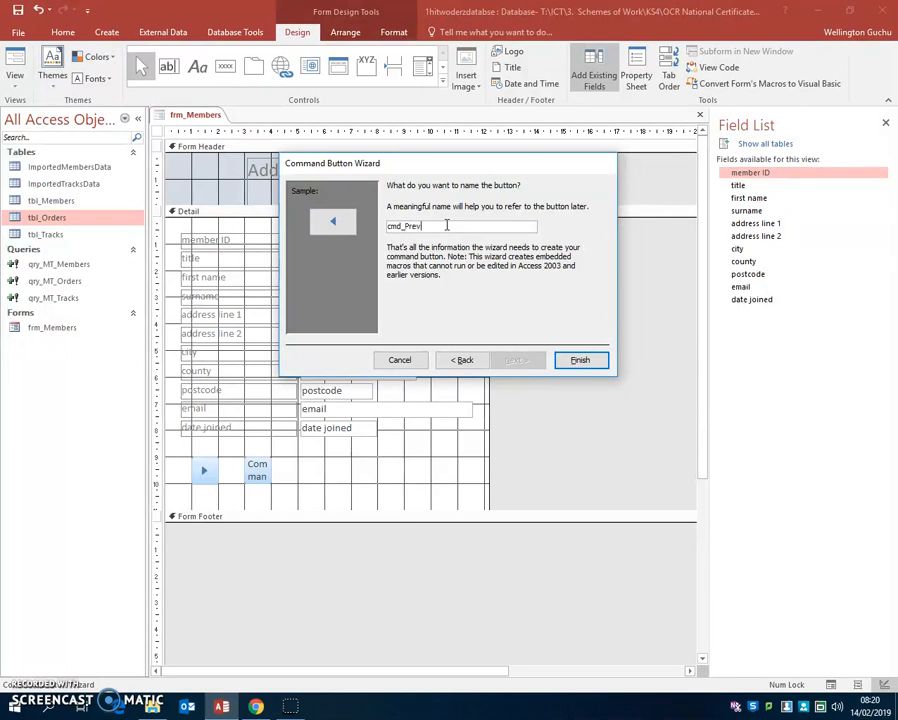
click(581, 360)
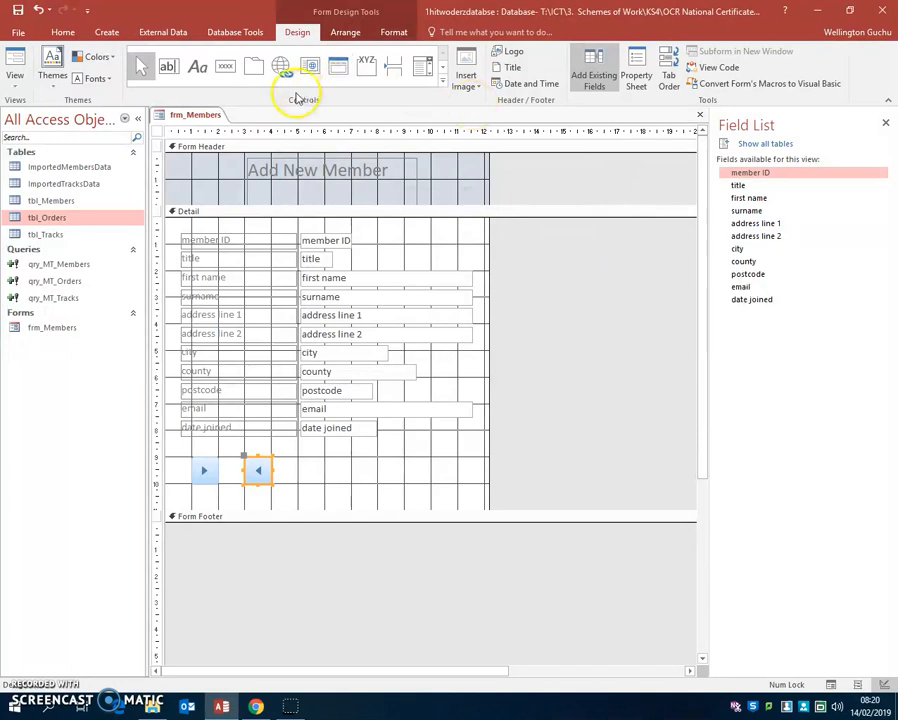
Step: Add a third button about 1 cm further right that runs Go To First Record, with the Go To First picture, named cmdFirstRecord
click(226, 68)
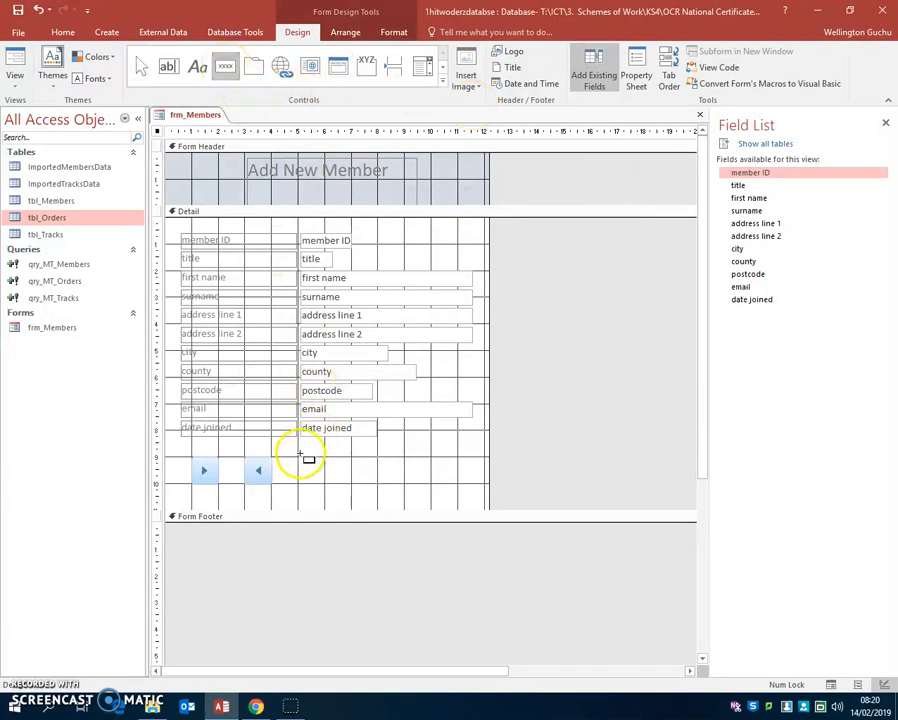
drag(301, 470, 325, 485)
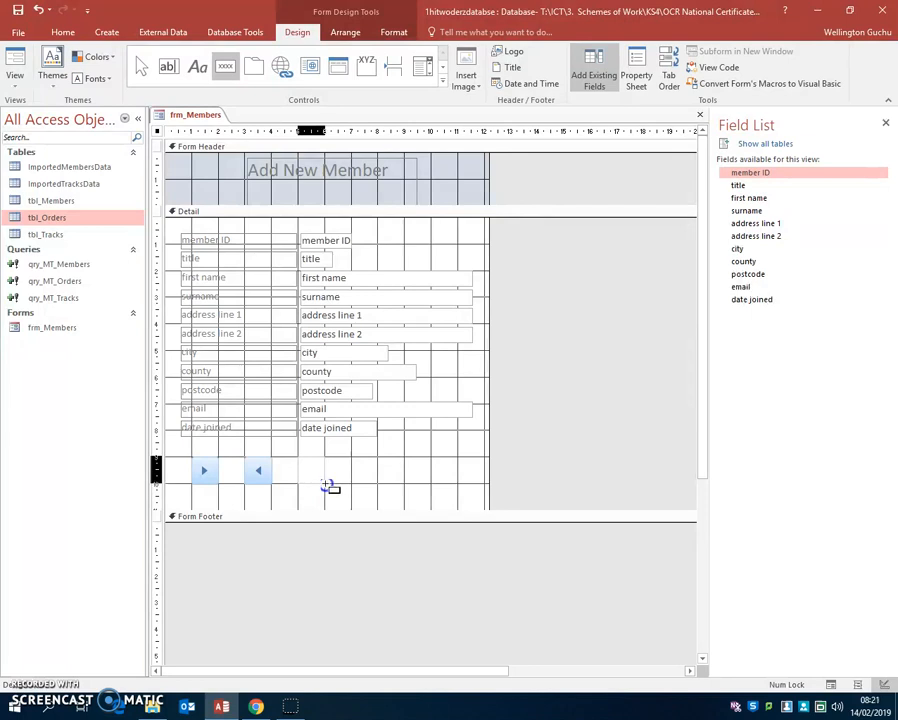
drag(330, 487, 325, 484)
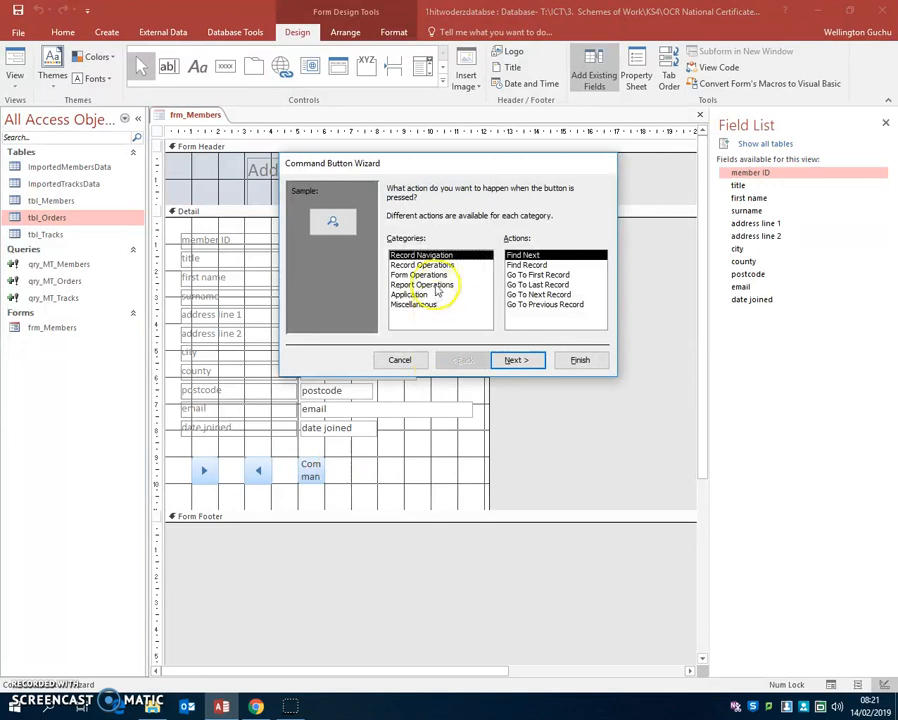
click(545, 275)
click(528, 367)
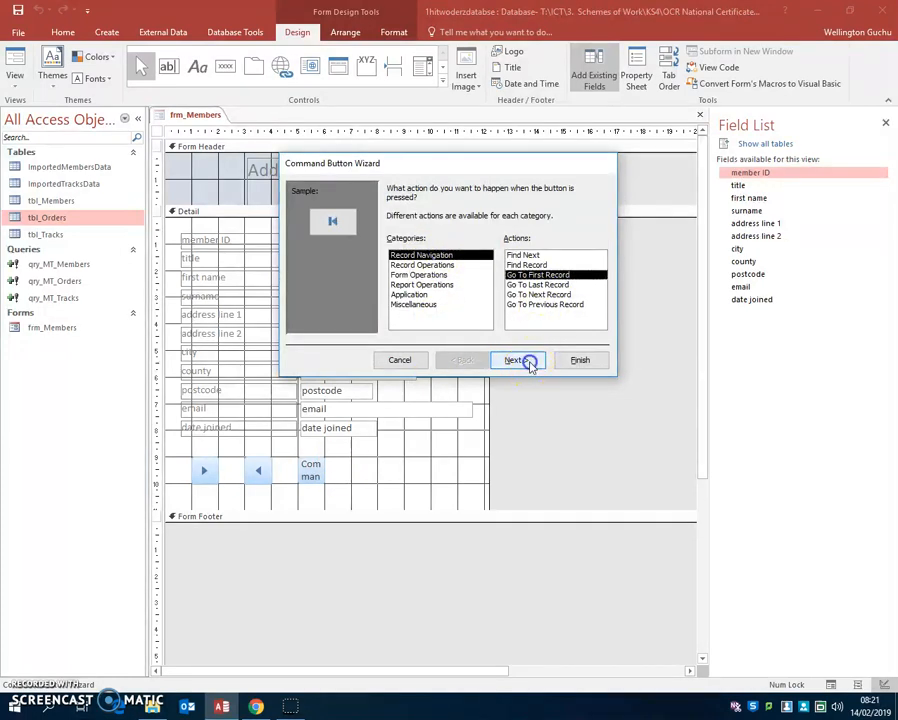
click(522, 362)
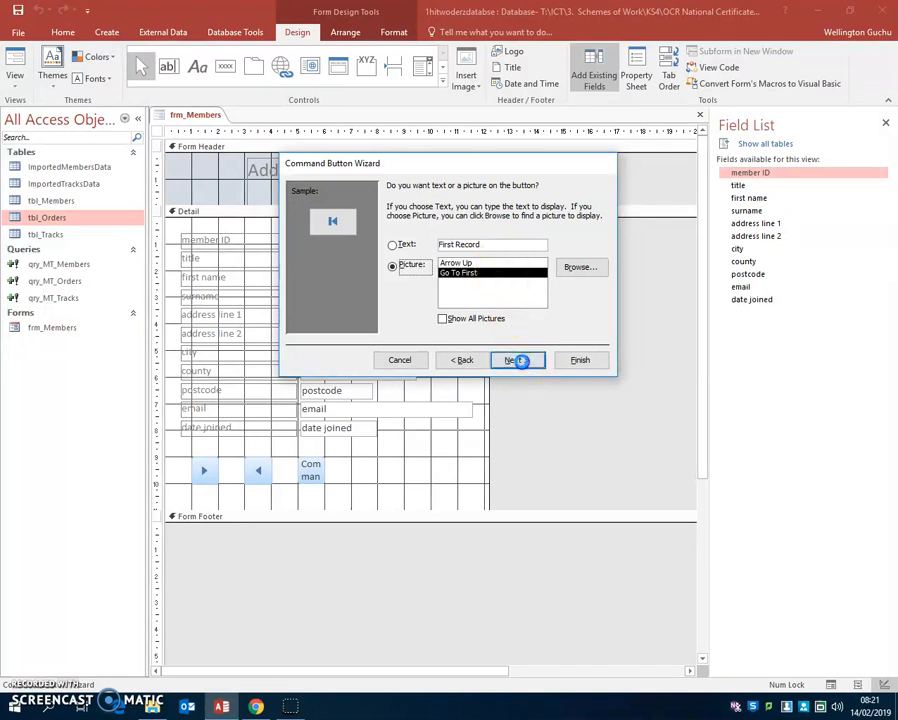
text(cmdFirstRecord)
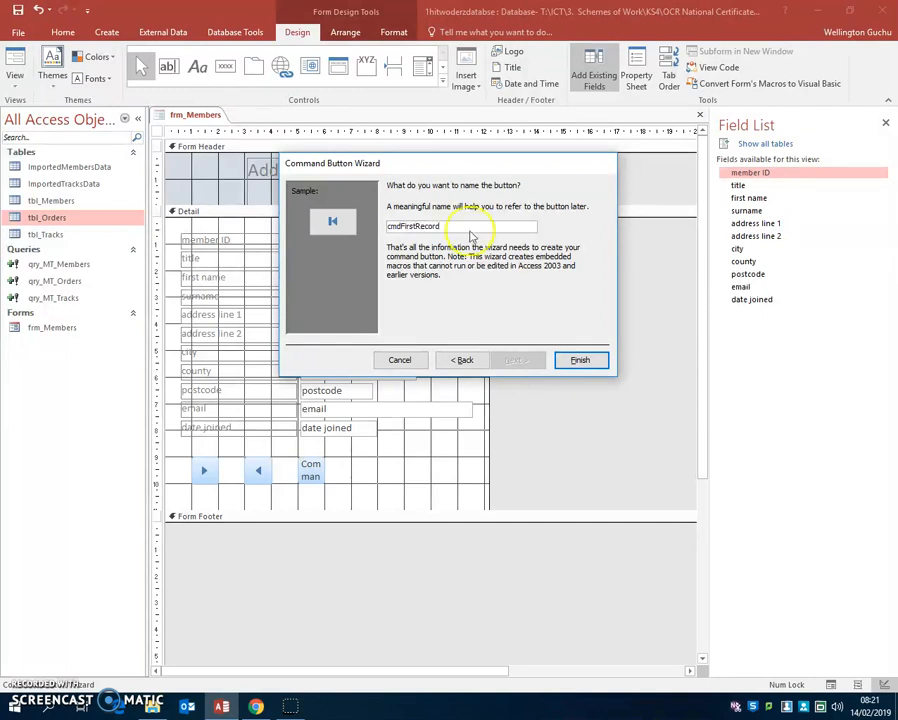
click(580, 360)
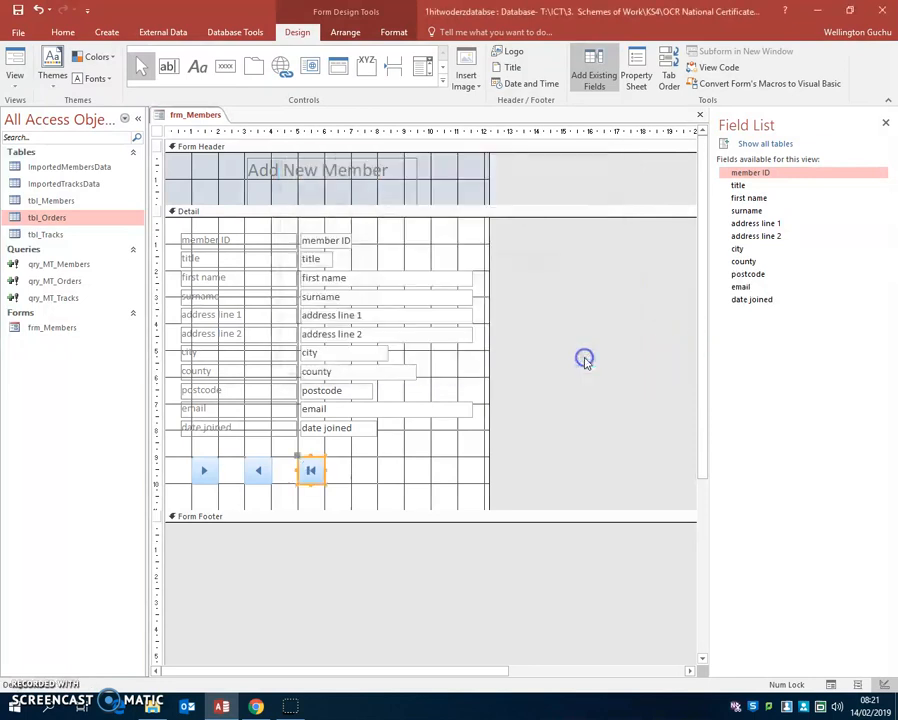
Step: Add a fourth matching button about 1 cm further right that runs Go To Last Record, with its default picture and a cmd_ name for the last record
click(224, 67)
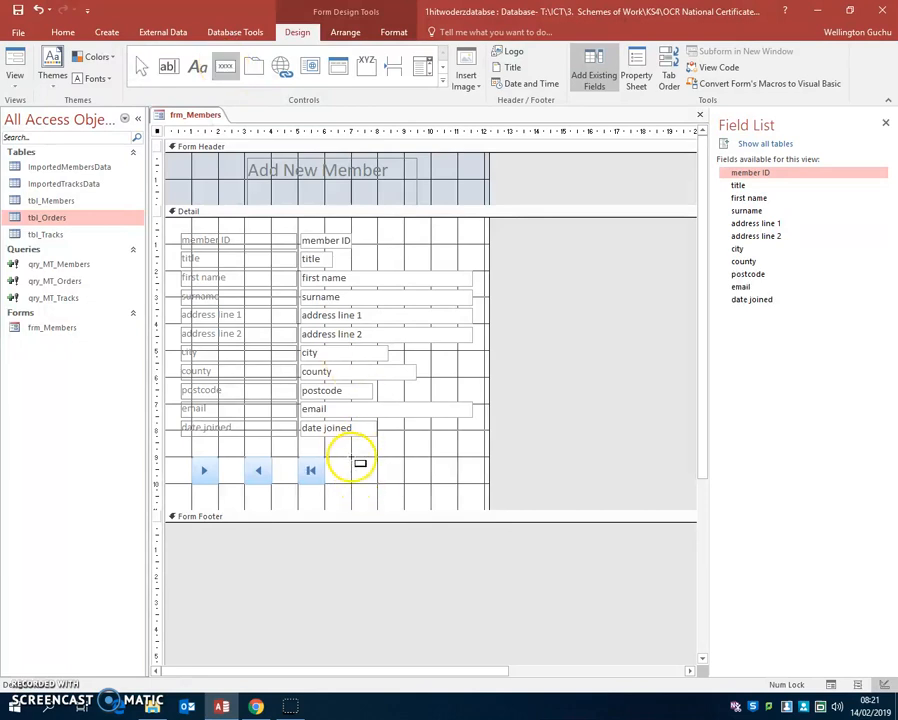
drag(353, 459, 377, 481)
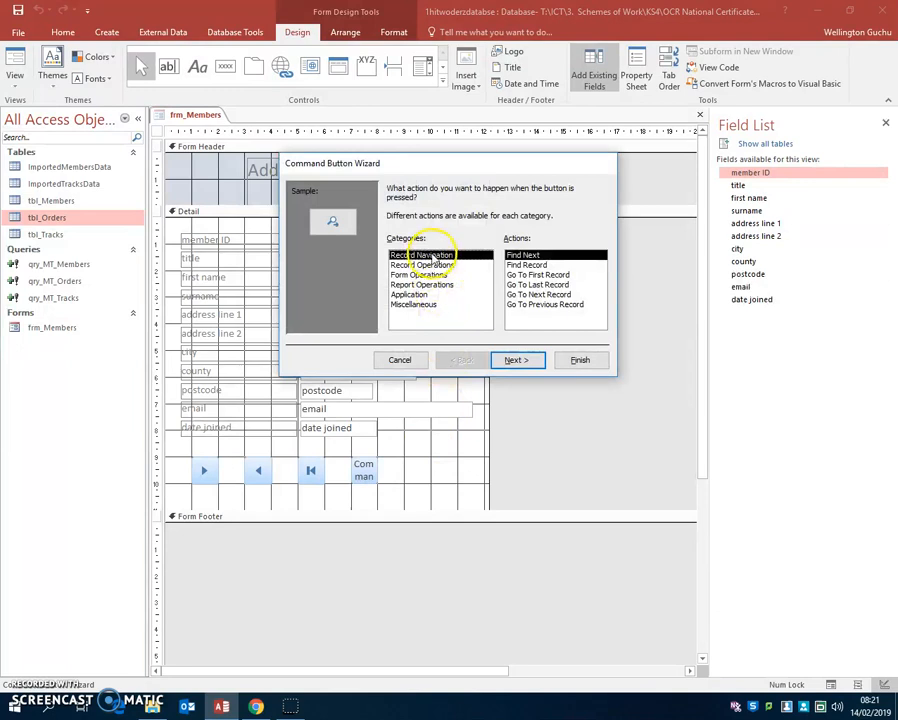
click(546, 285)
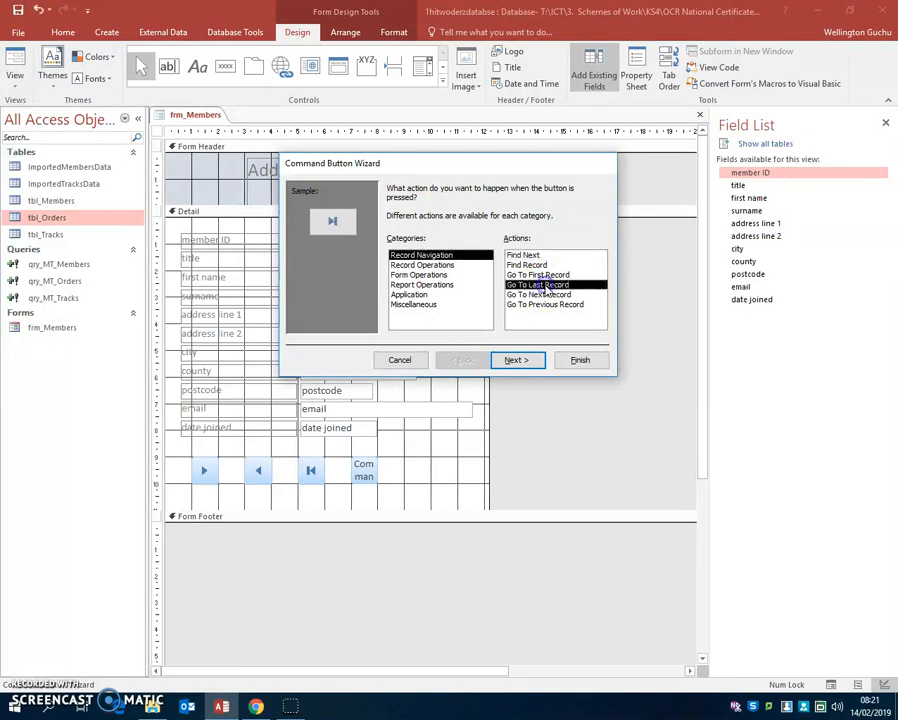
click(532, 361)
click(516, 360)
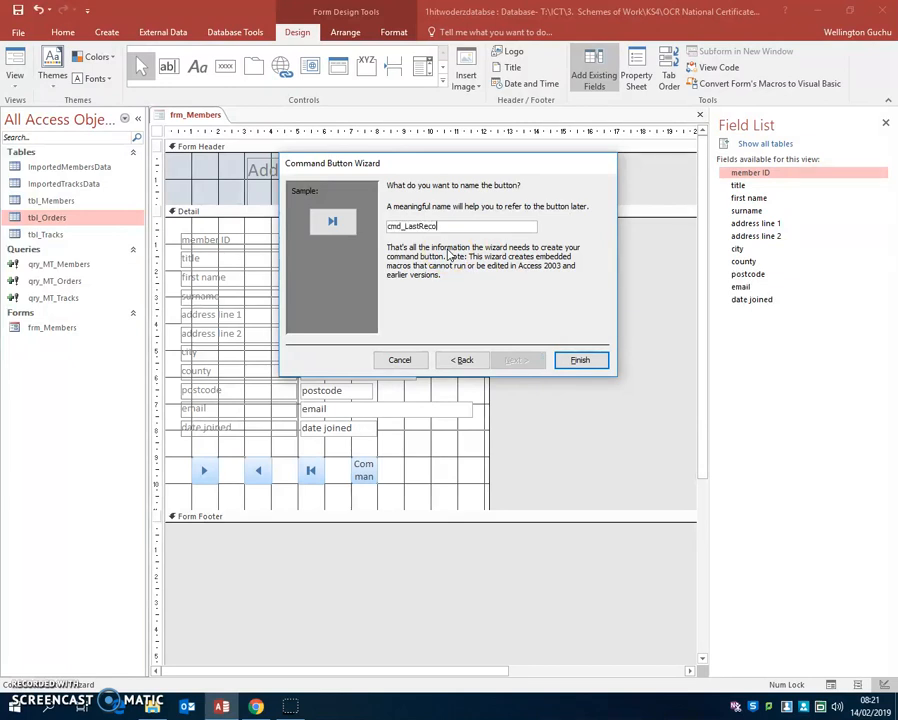
click(576, 360)
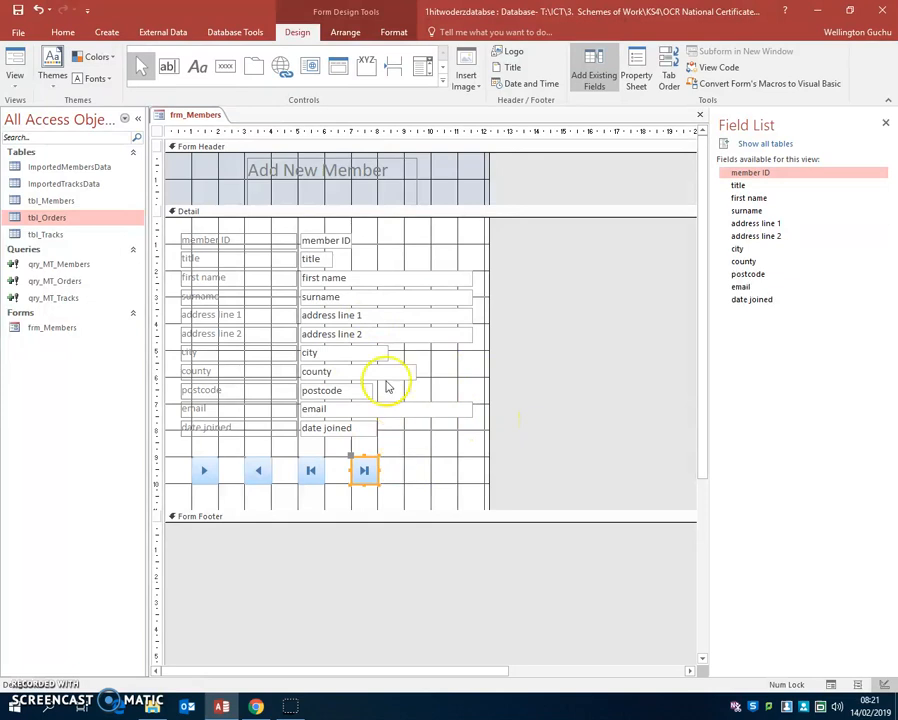
Step: Add a command button about 1 cm square, 1 cm right of the last-record button, that runs Delete Record, with the Delete Record picture and a cmd_ delete name
click(225, 66)
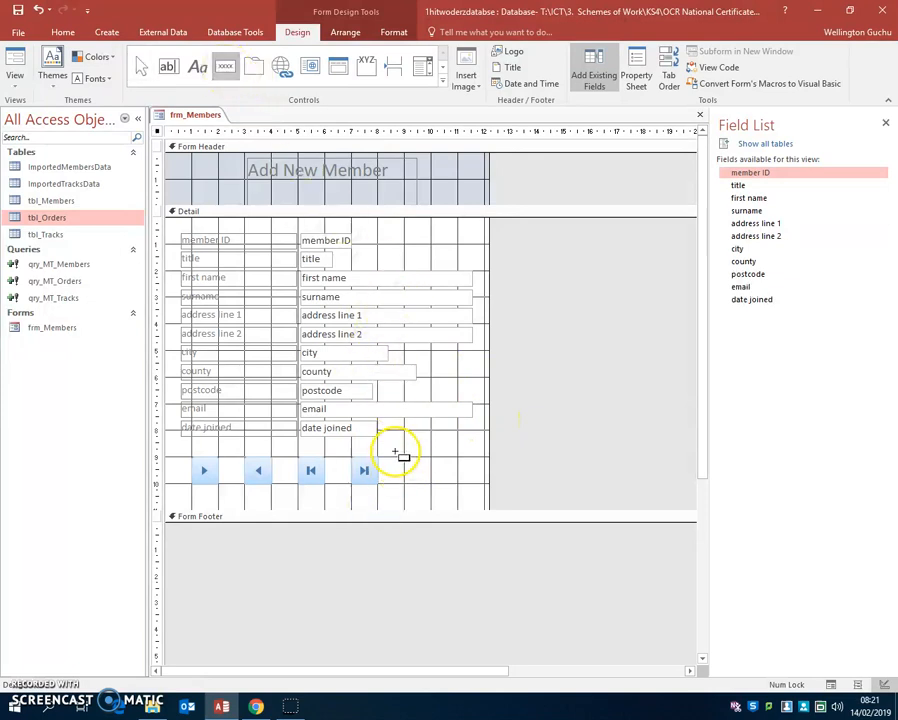
mouse_move(405, 458)
mouse_down()
mouse_move(408, 480)
mouse_move(430, 484)
mouse_up()
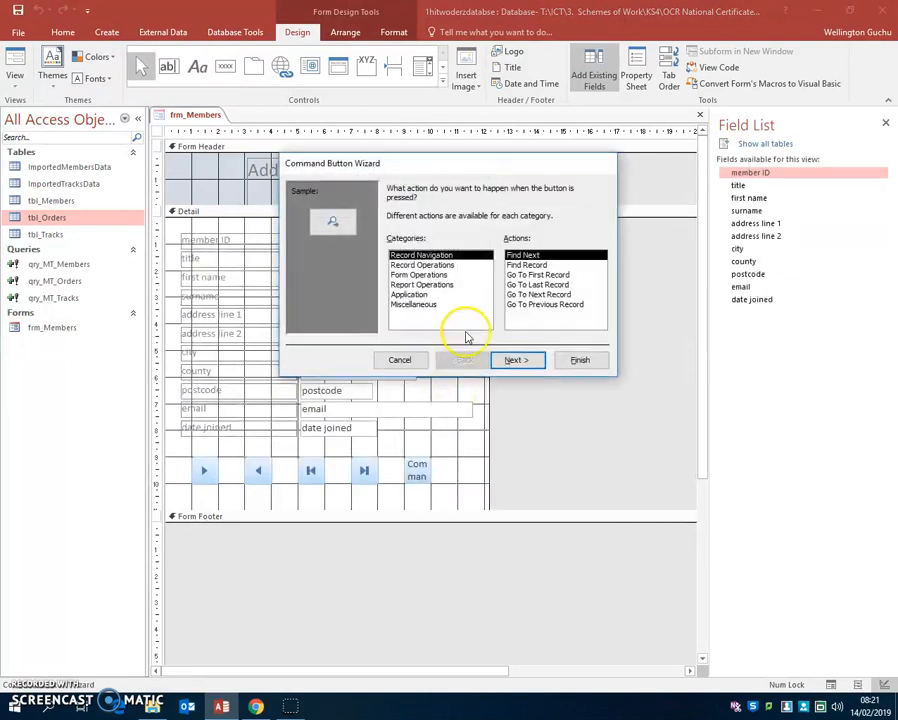
click(420, 265)
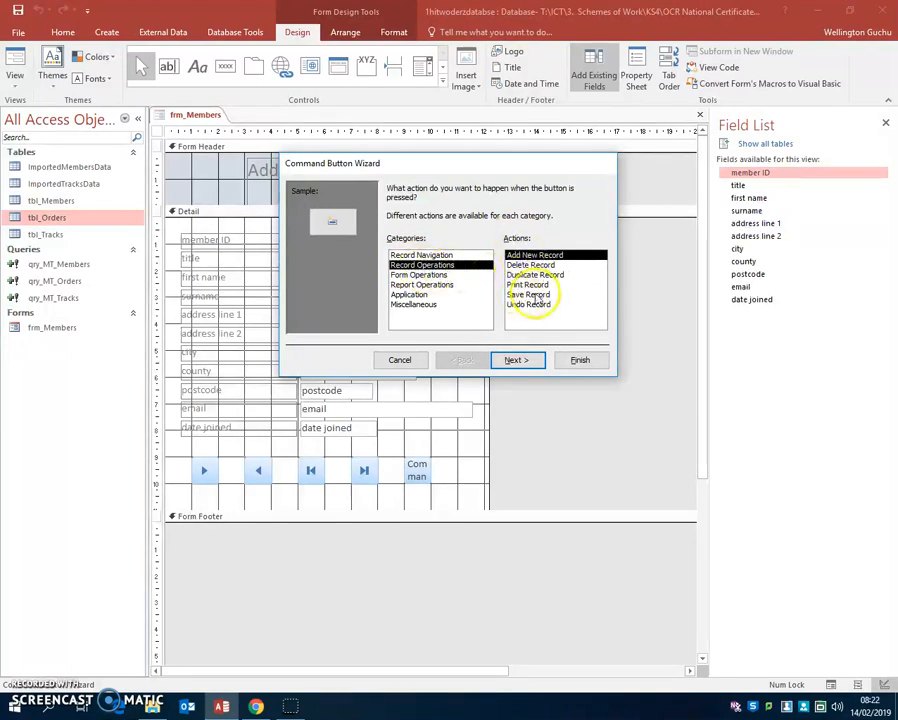
click(530, 265)
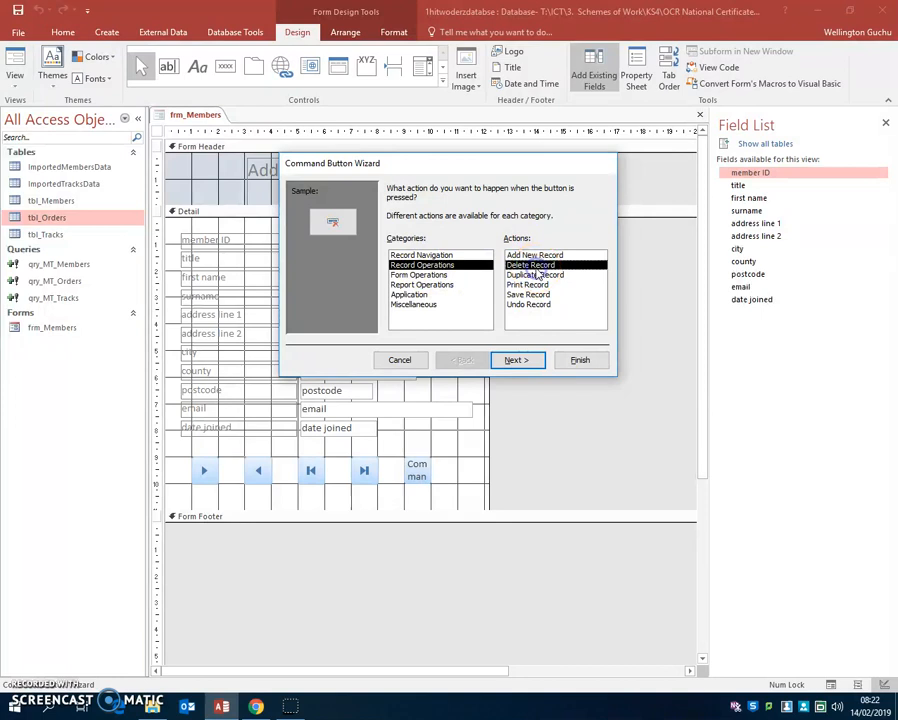
click(516, 360)
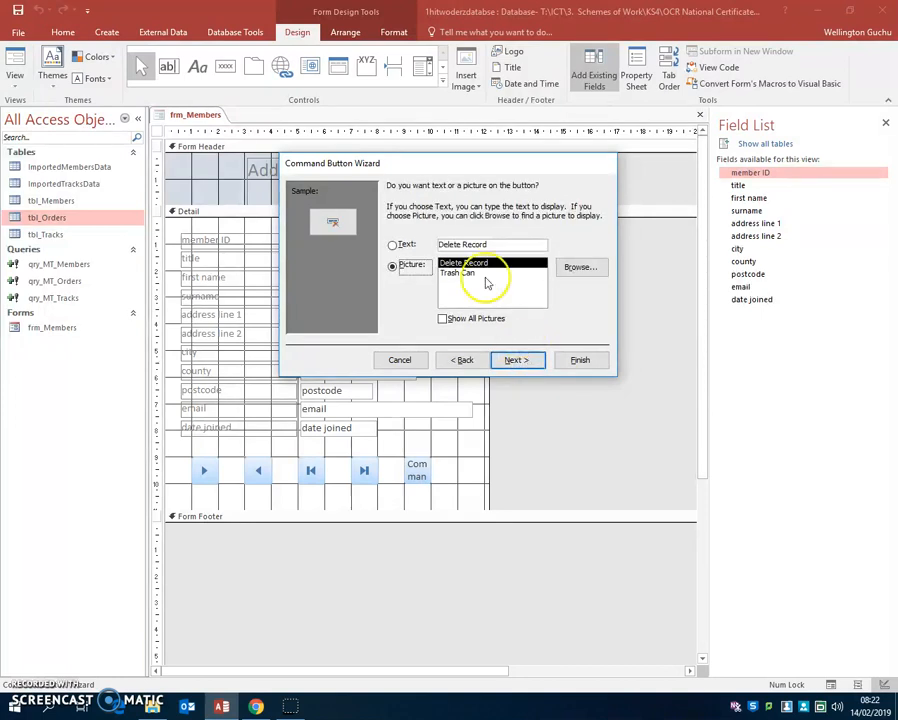
click(516, 361)
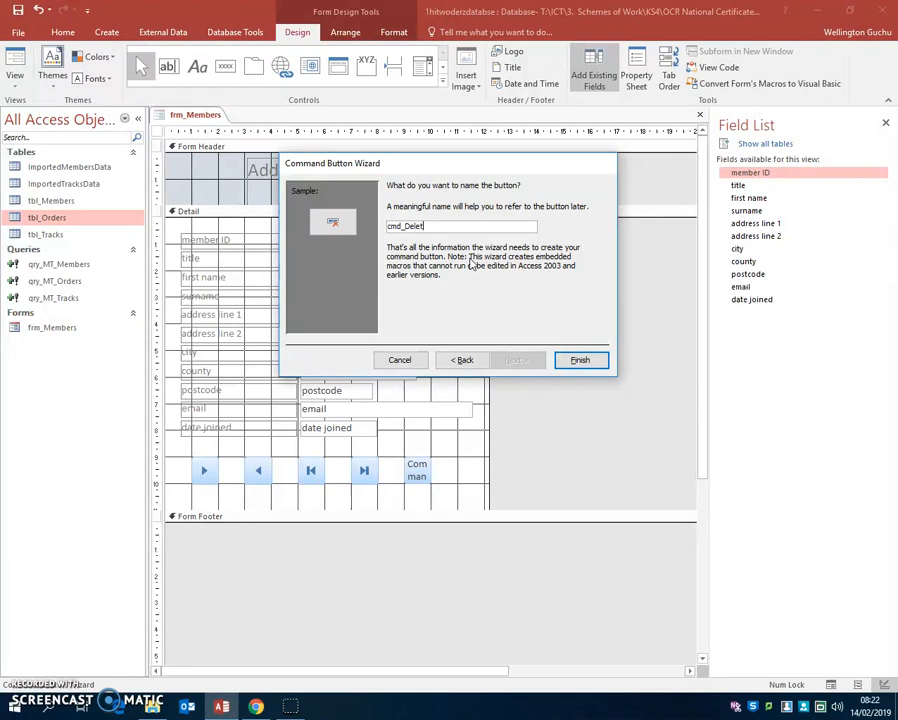
click(580, 361)
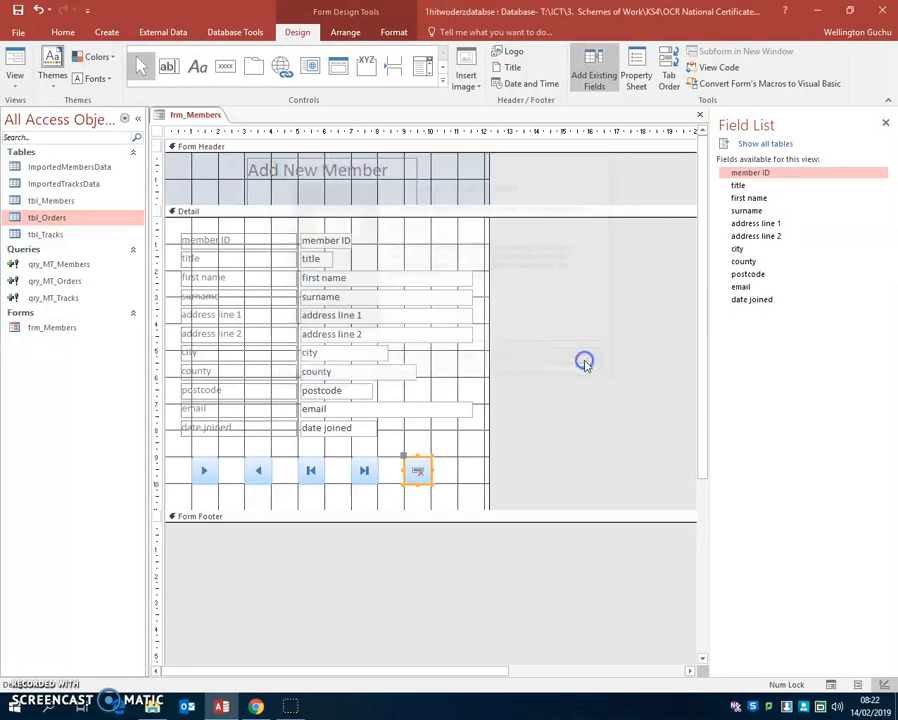
Step: Widen the form to about 13 cm and add a matching Save Record button right of the delete button, with the Save Record picture and a cmd name
drag(488, 452, 514, 455)
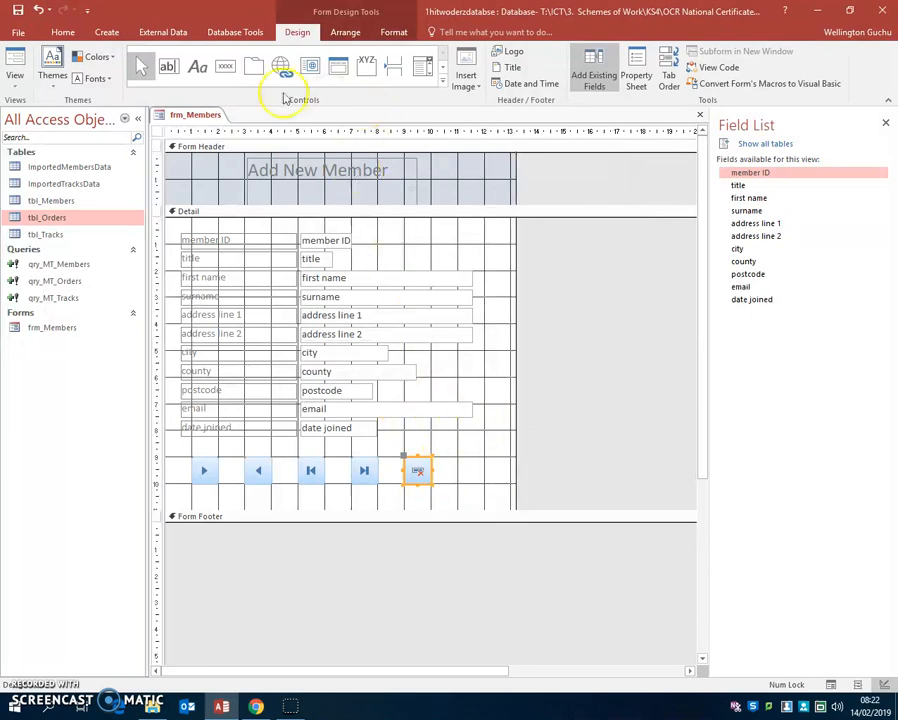
click(226, 66)
mouse_move(458, 458)
mouse_down()
mouse_move(472, 486)
mouse_move(483, 482)
mouse_up()
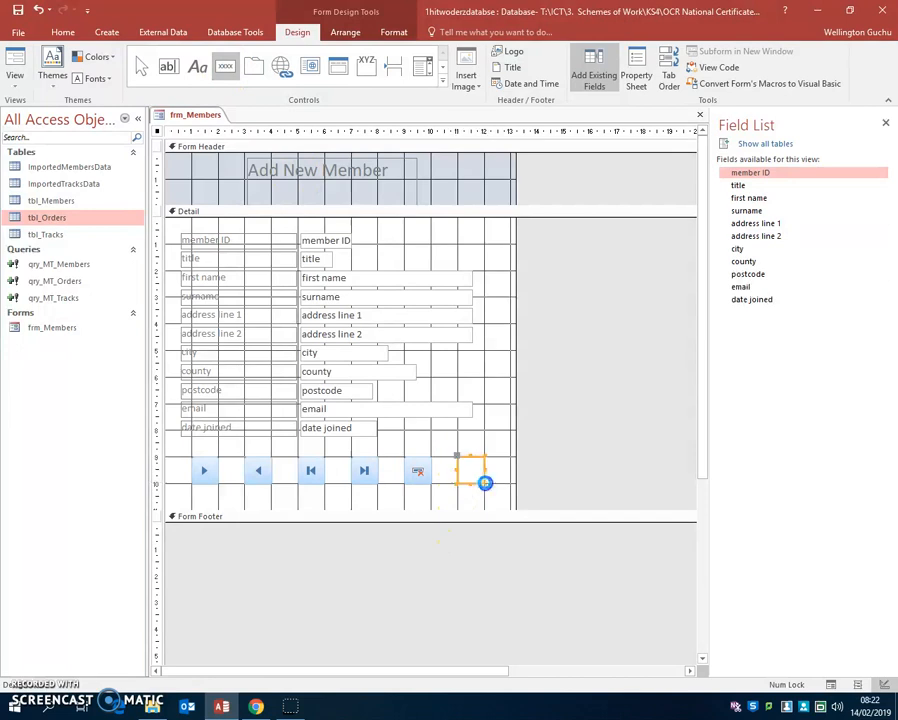
click(430, 264)
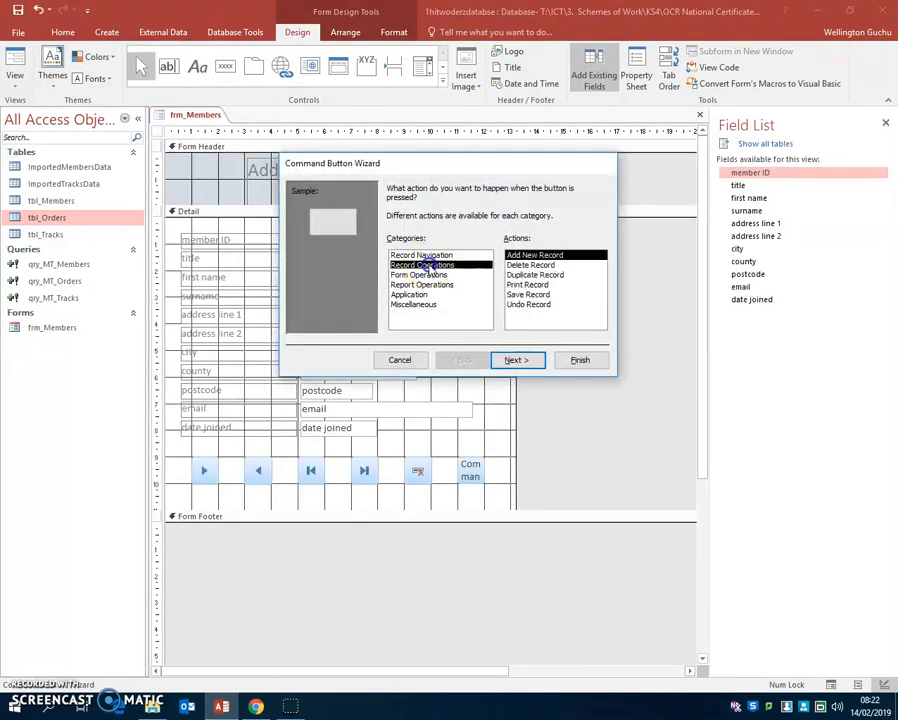
click(530, 295)
click(531, 360)
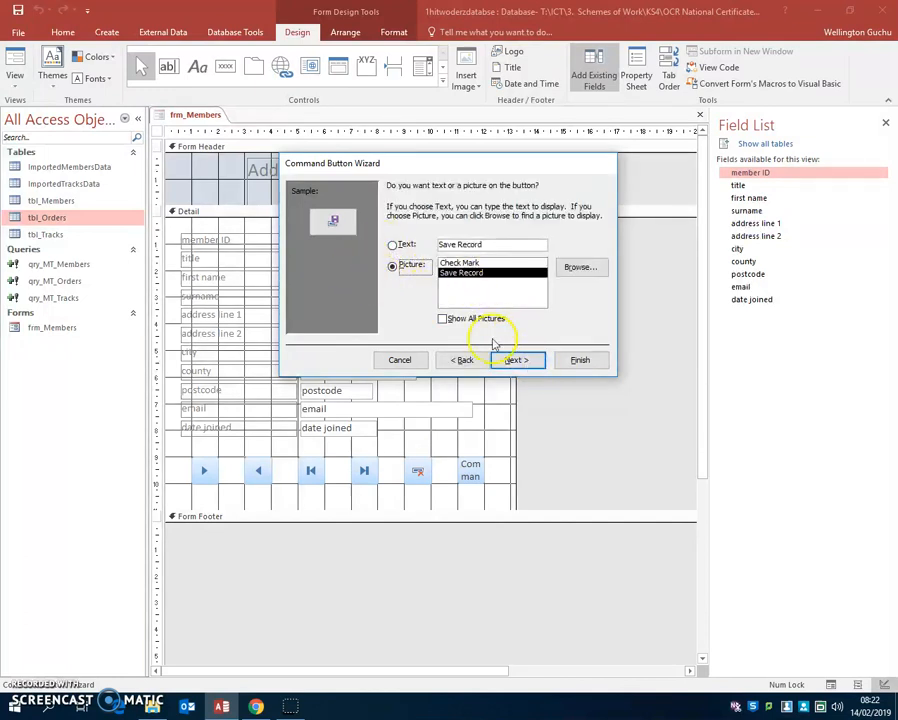
click(518, 361)
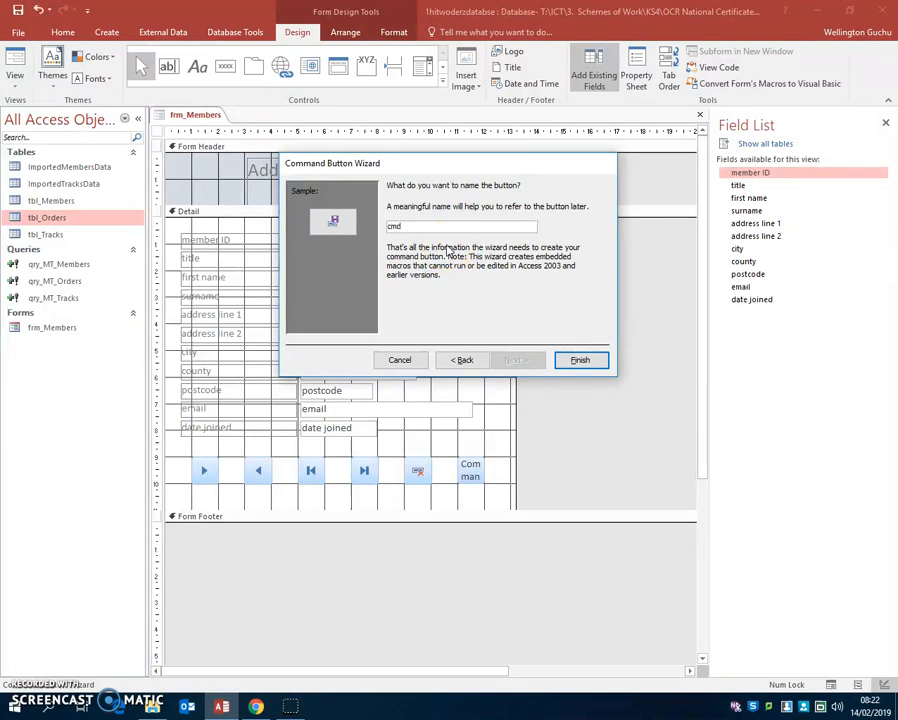
click(580, 360)
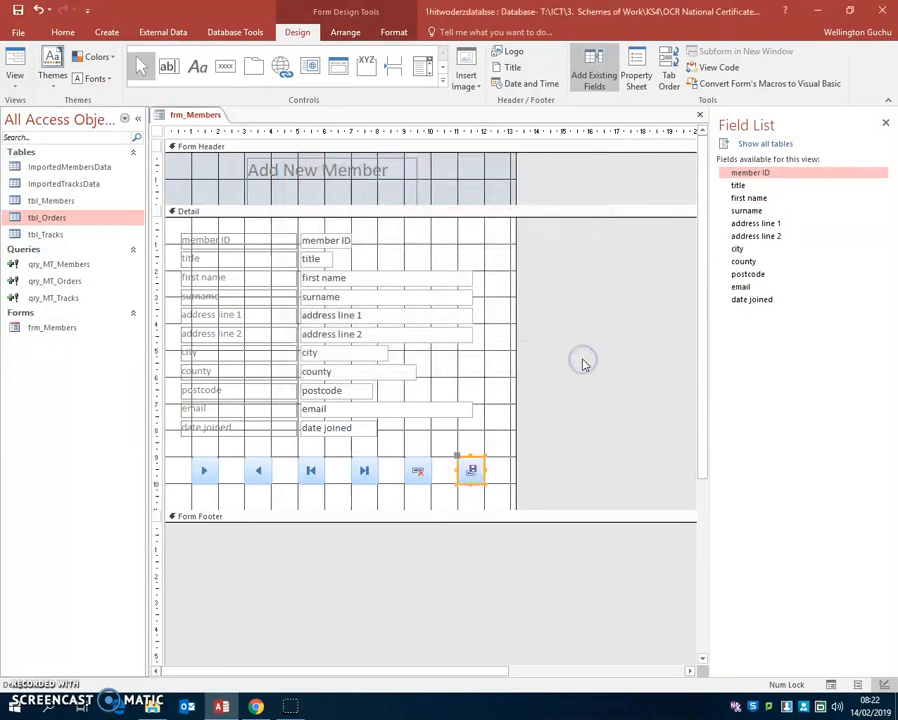
Step: Open the form in Form View and step forward to member record 10 with the next-record button
click(17, 66)
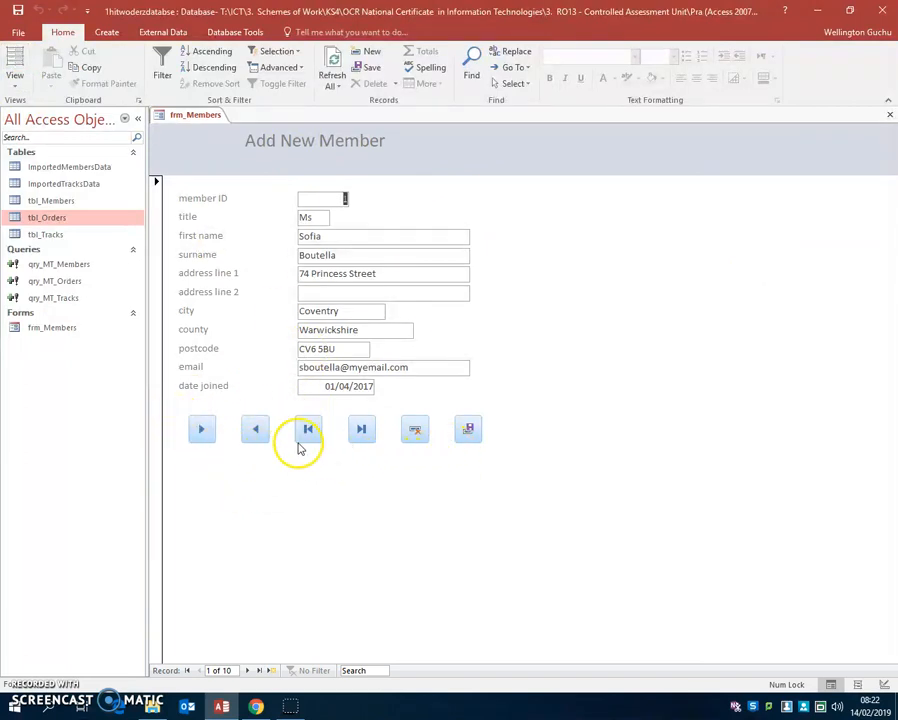
click(203, 430)
click(203, 430)
click(203, 430)
click(203, 430)
click(203, 430)
click(203, 430)
click(203, 430)
click(203, 430)
click(203, 430)
Step: Step backwards through the member records with the previous-record button
click(255, 429)
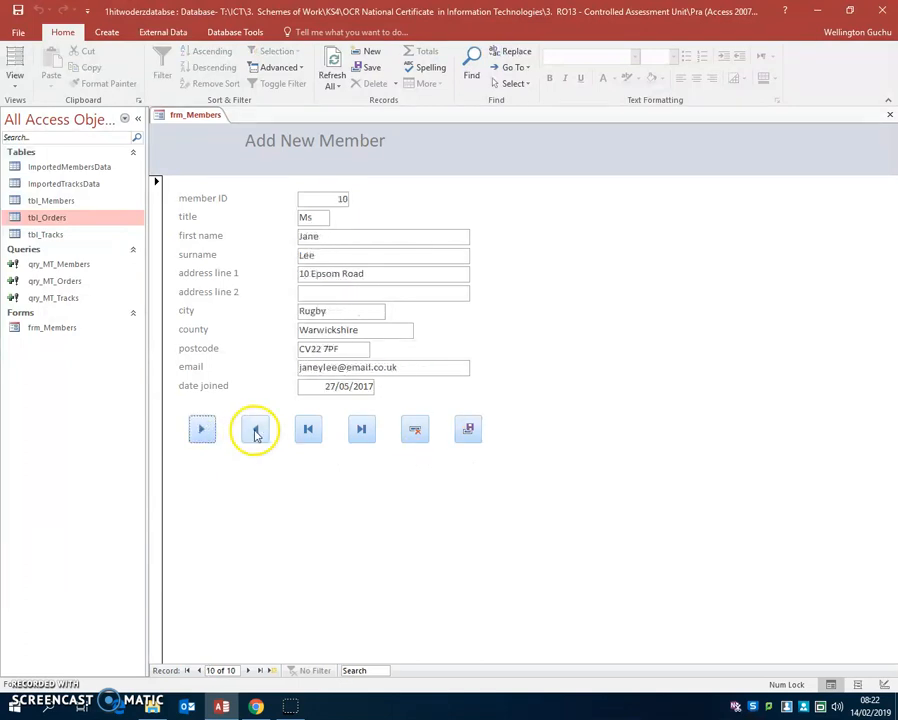
click(255, 429)
click(255, 429)
click(255, 429)
click(255, 429)
click(255, 429)
click(255, 429)
Step: Test the first-record, last-record and delete buttons, declining to delete the last member's record
click(309, 431)
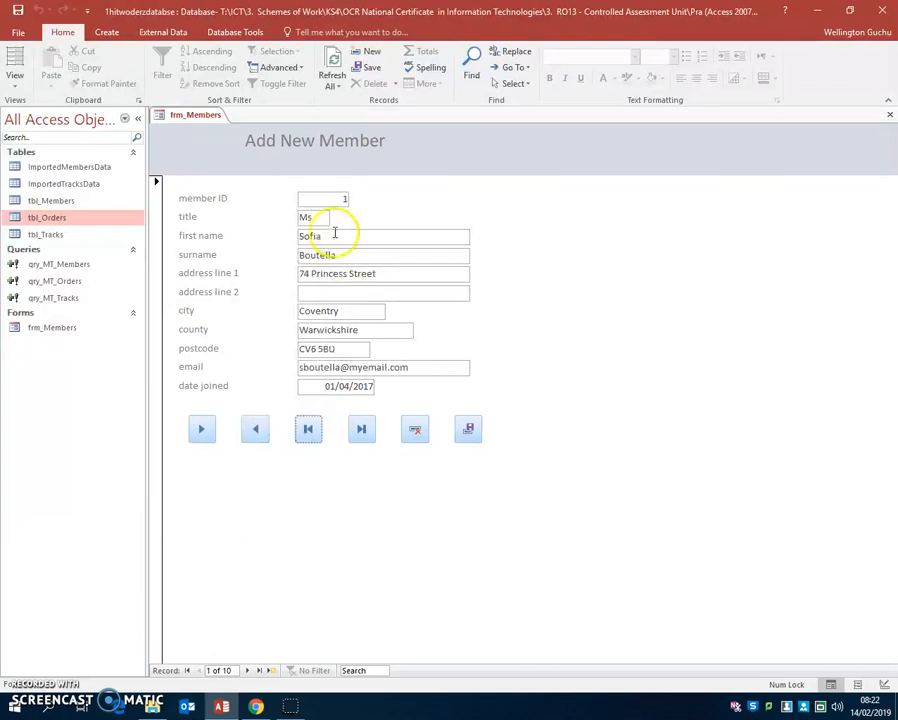
click(361, 430)
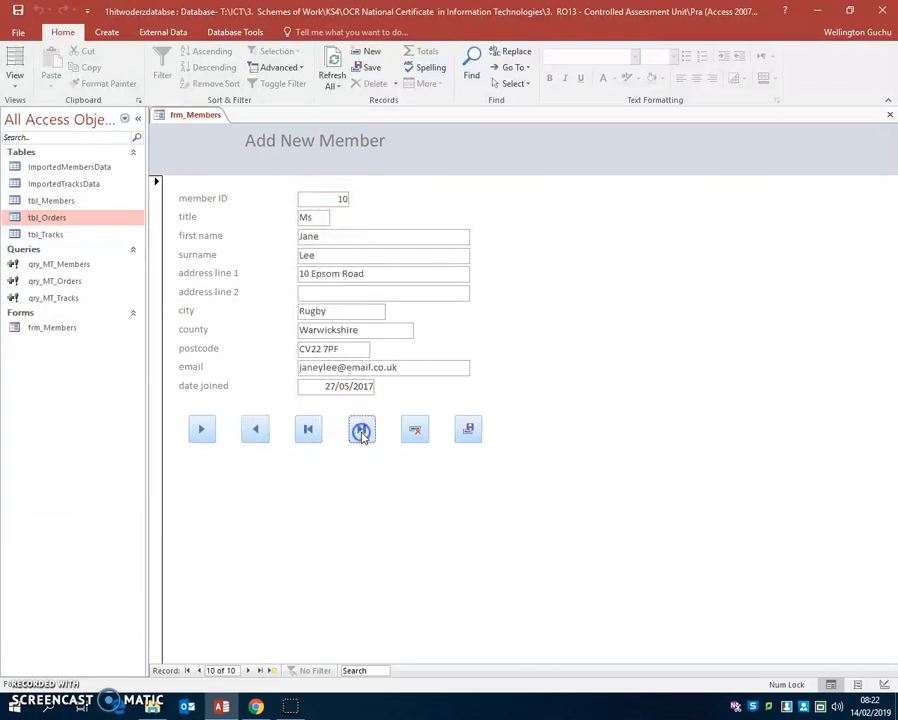
click(417, 431)
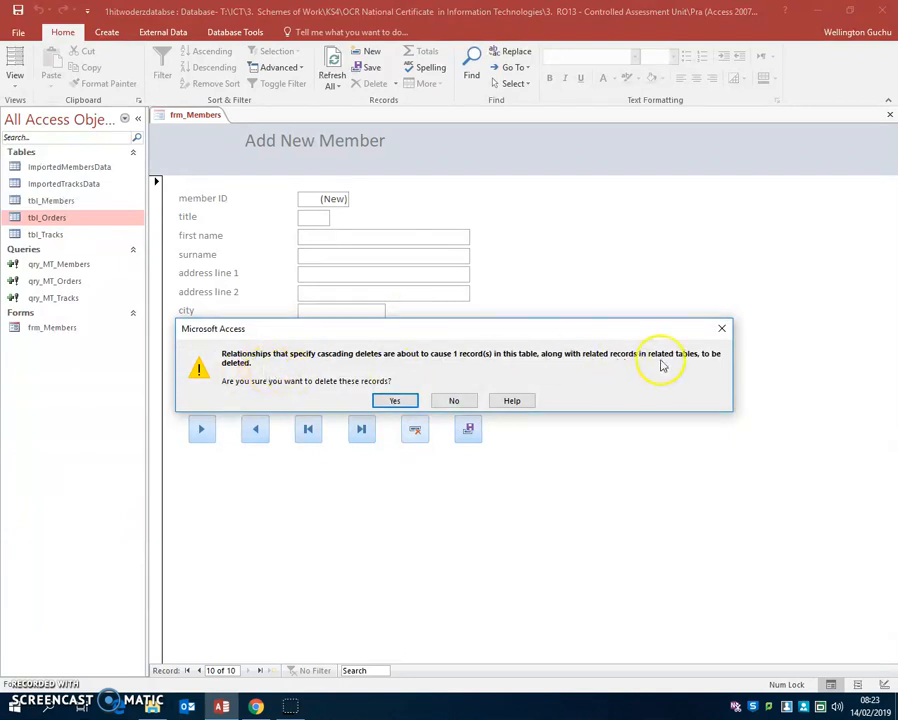
click(722, 333)
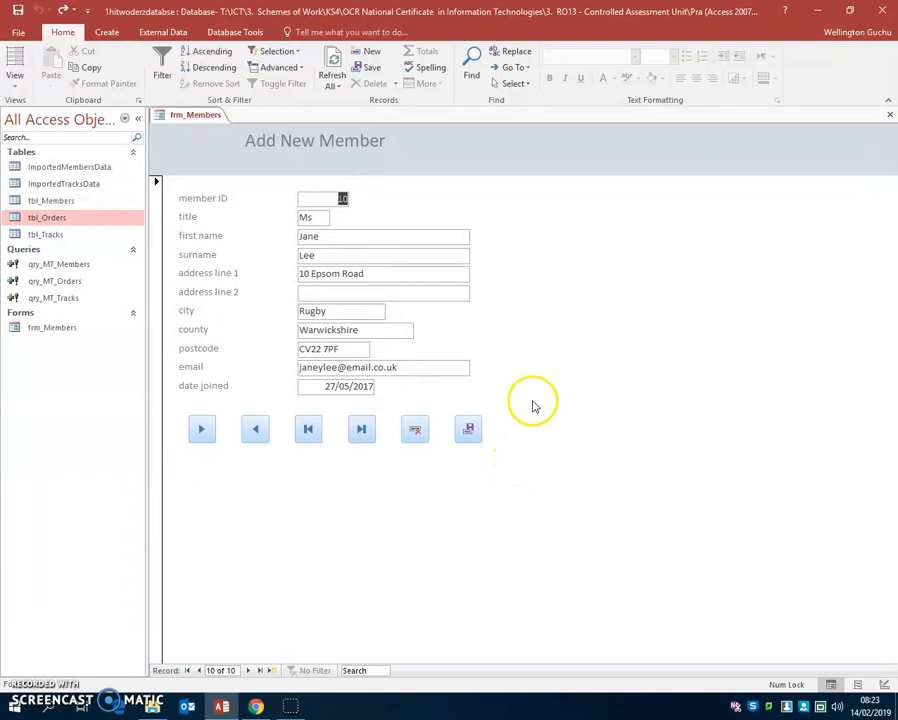
Step: Return the members form to Design View and widen it to about 15 cm
click(16, 80)
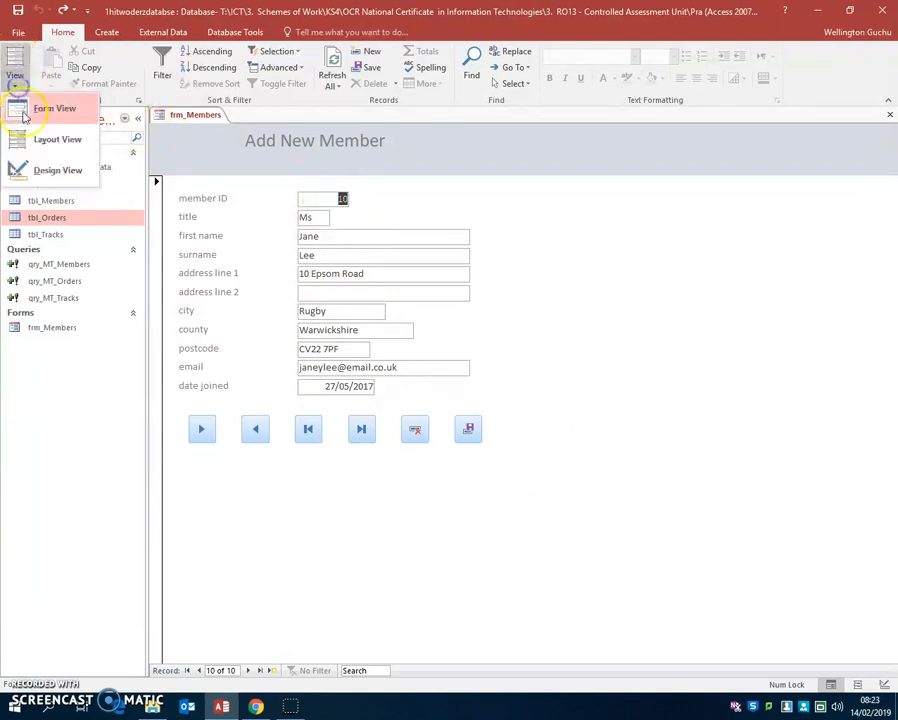
click(45, 171)
click(471, 470)
drag(515, 462, 558, 462)
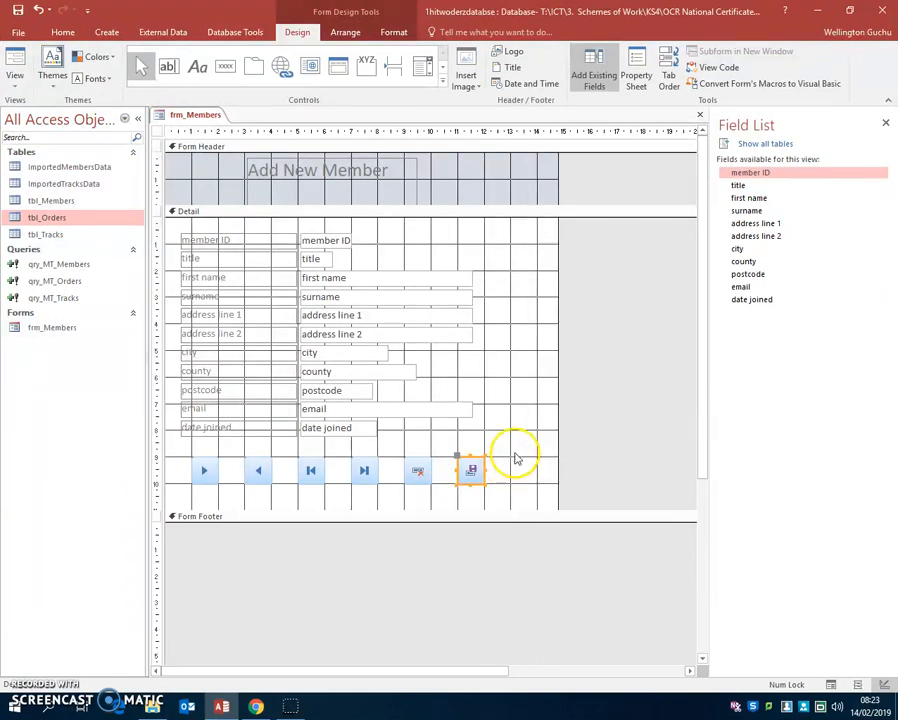
Step: Add a matching button about 1 cm right of the save button that runs Add New Record, with the Go To New picture, named cmd_NewRecord
click(226, 68)
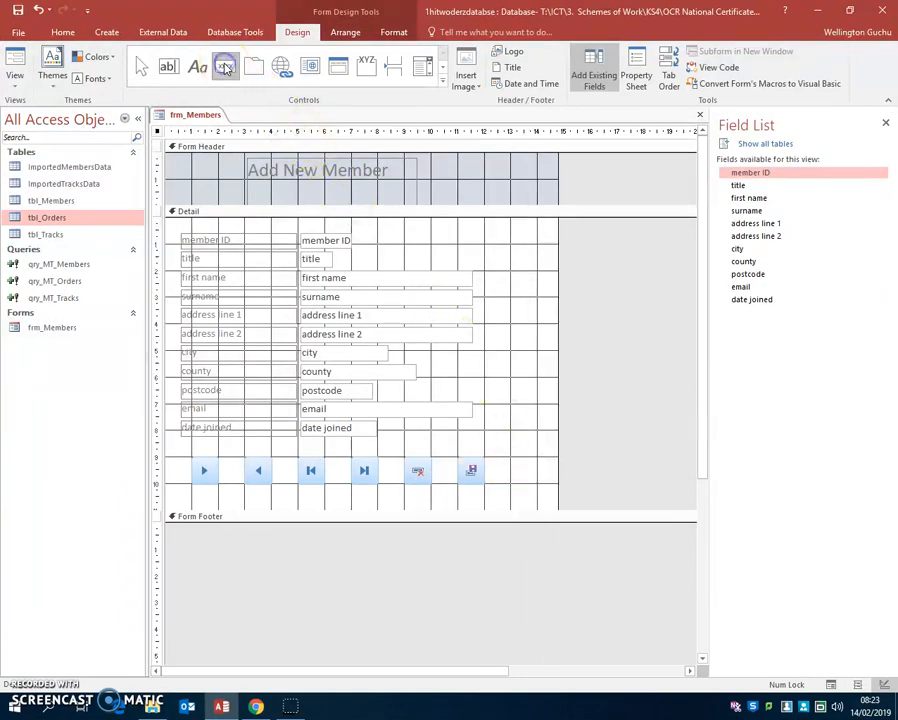
drag(508, 457, 538, 484)
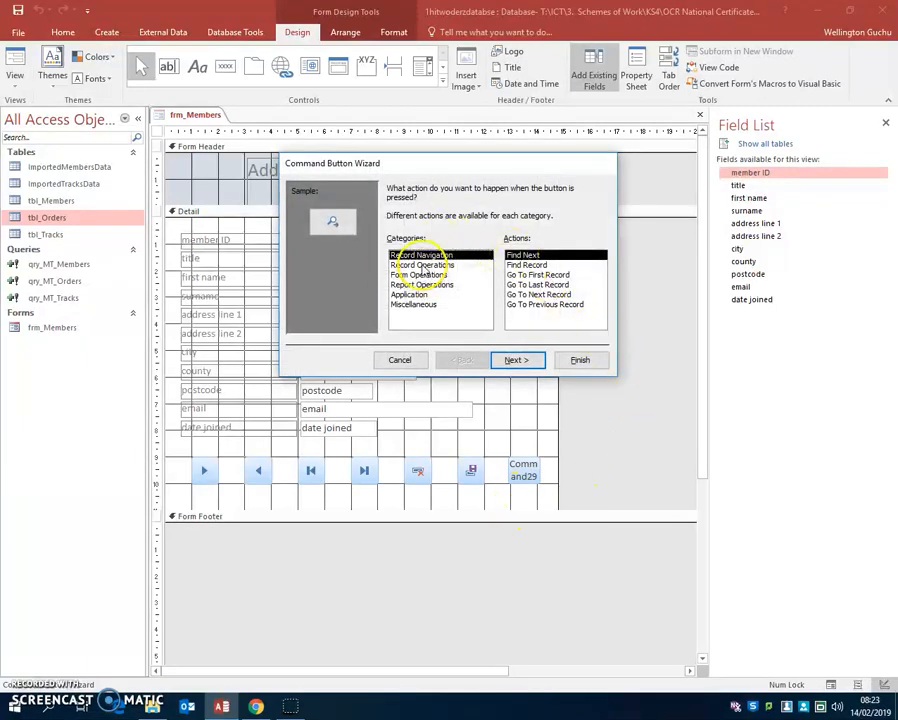
click(421, 265)
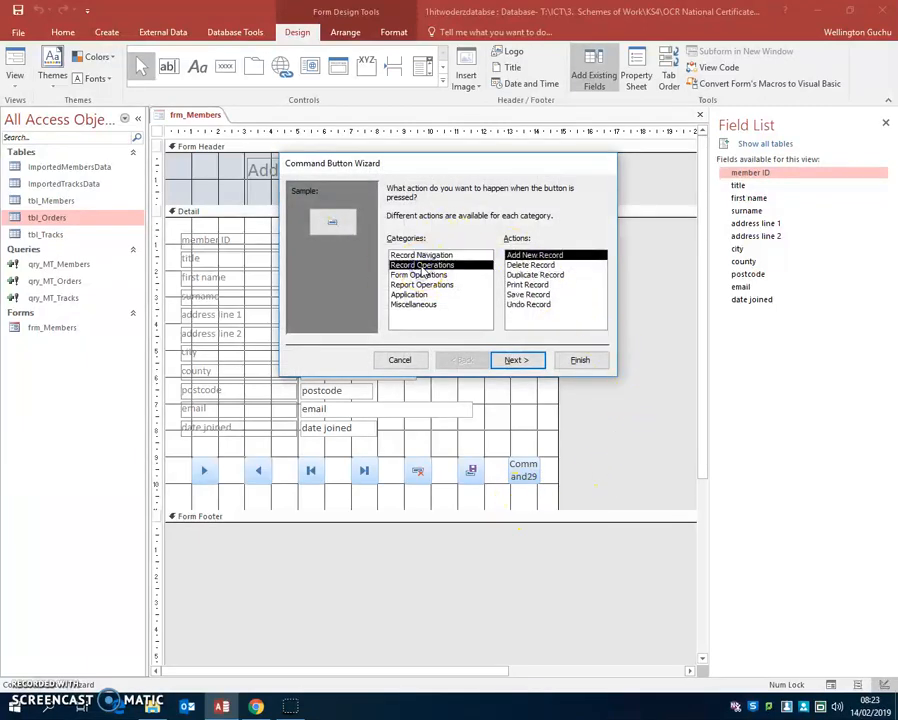
click(532, 256)
click(531, 257)
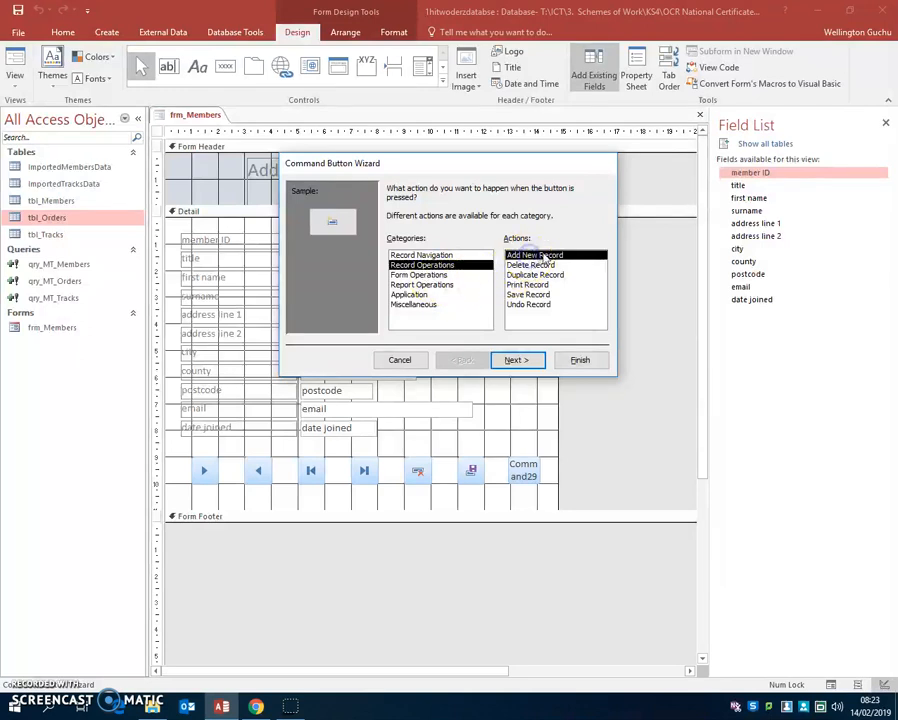
click(517, 360)
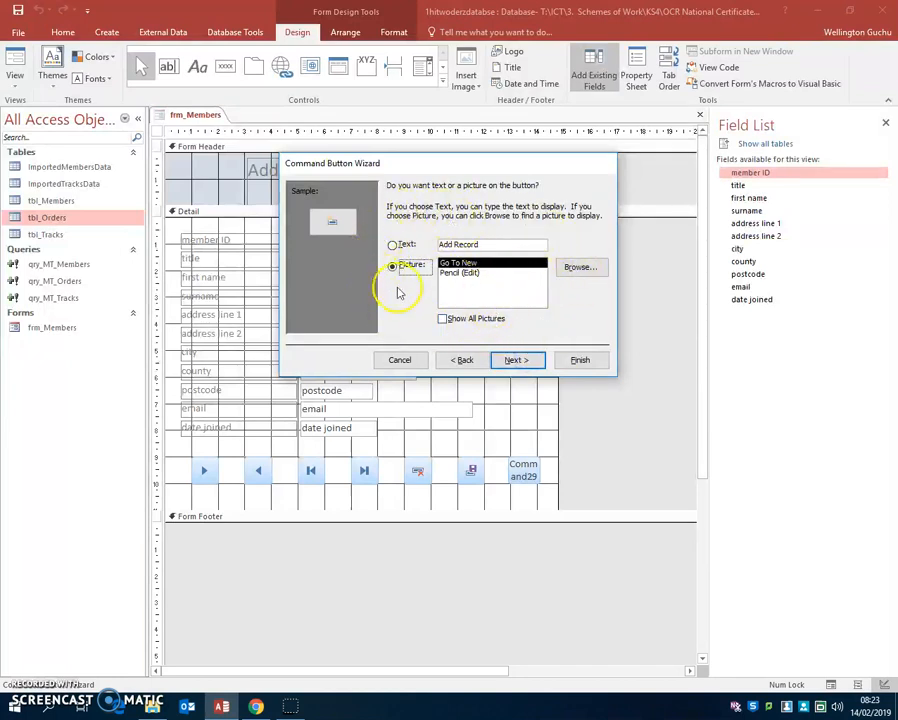
click(513, 361)
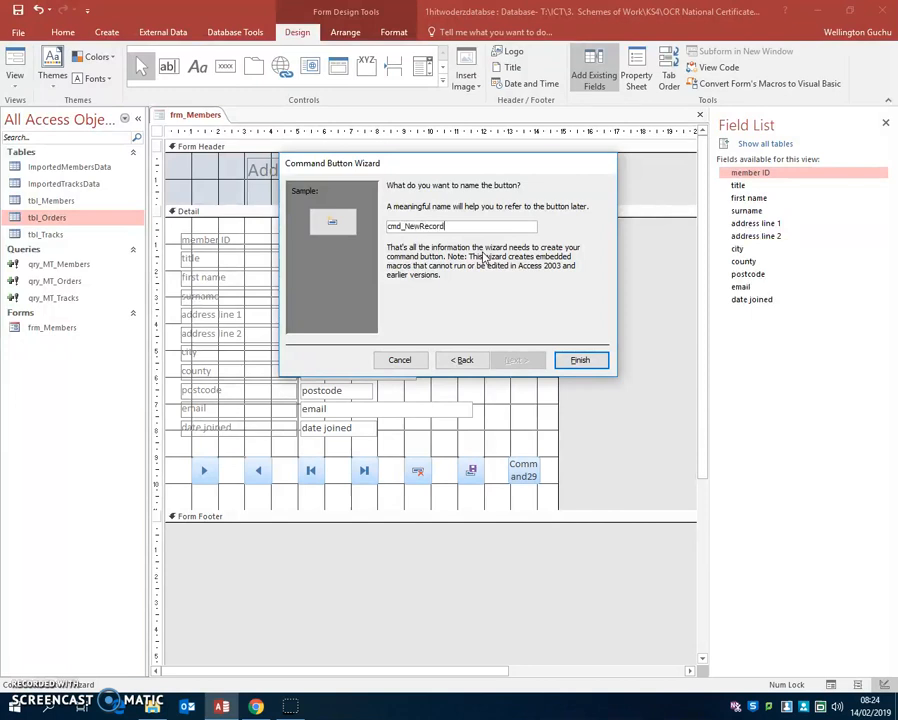
click(582, 362)
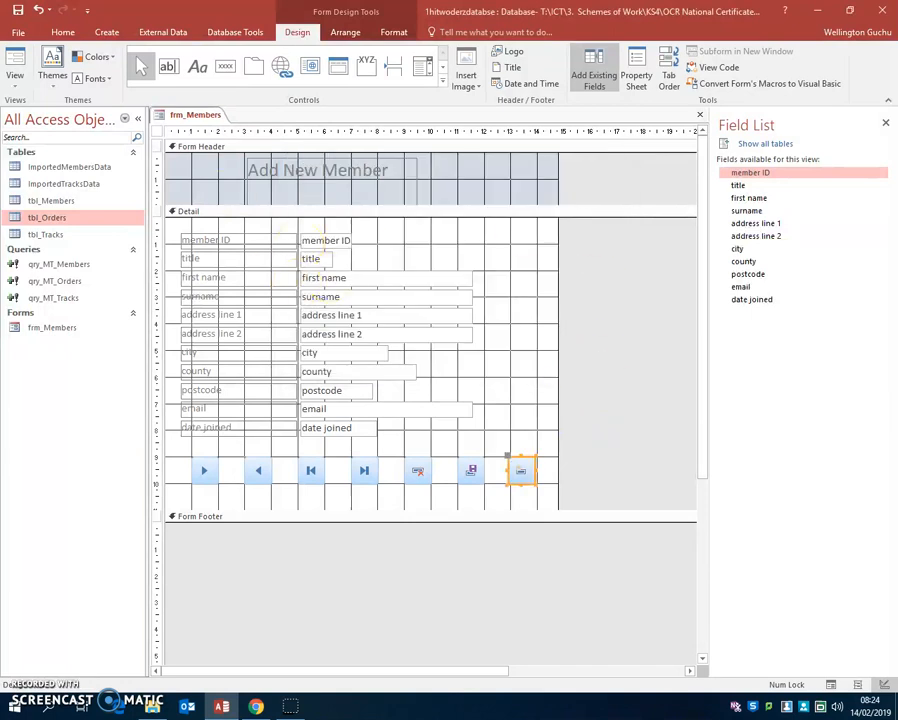
Step: Test the new-record button in Form View by going to a blank member record
click(16, 58)
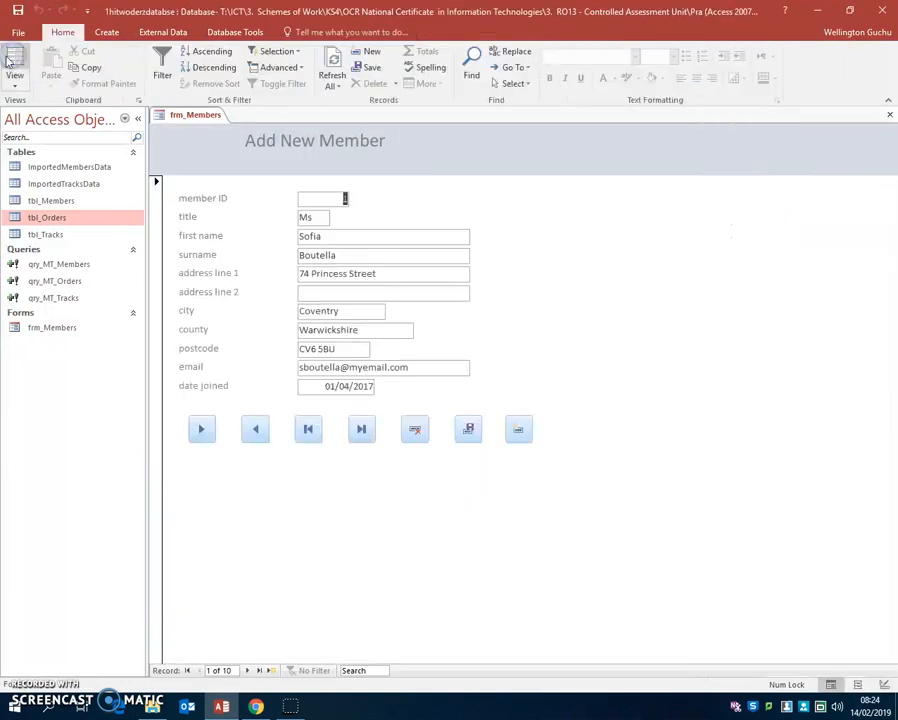
click(519, 432)
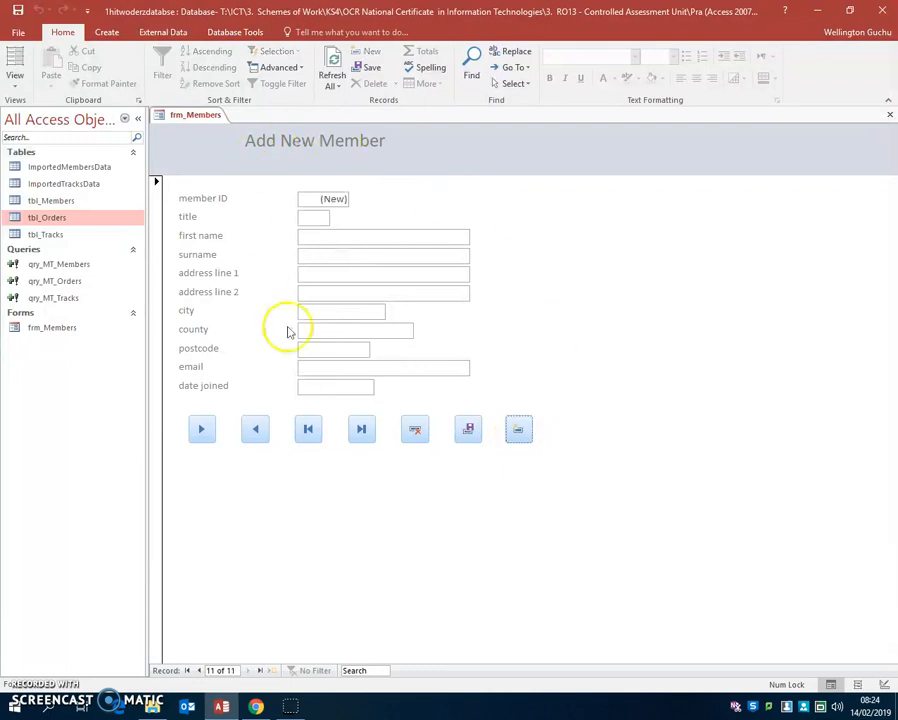